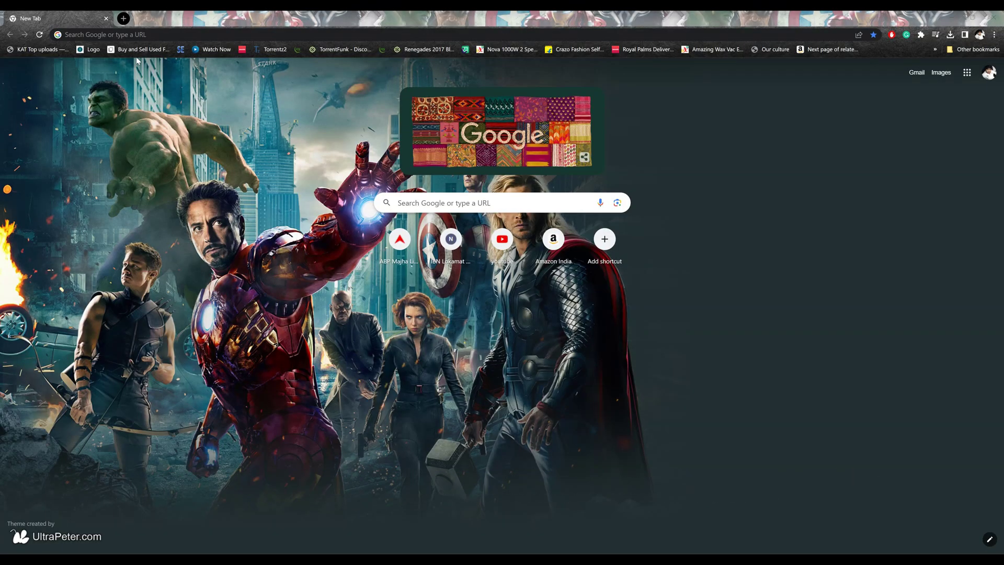
# Step: Go to wonderdynamics.com by typing 'won' and accepting the autocomplete
pyautogui.click(108, 34)
pyautogui.write('w')
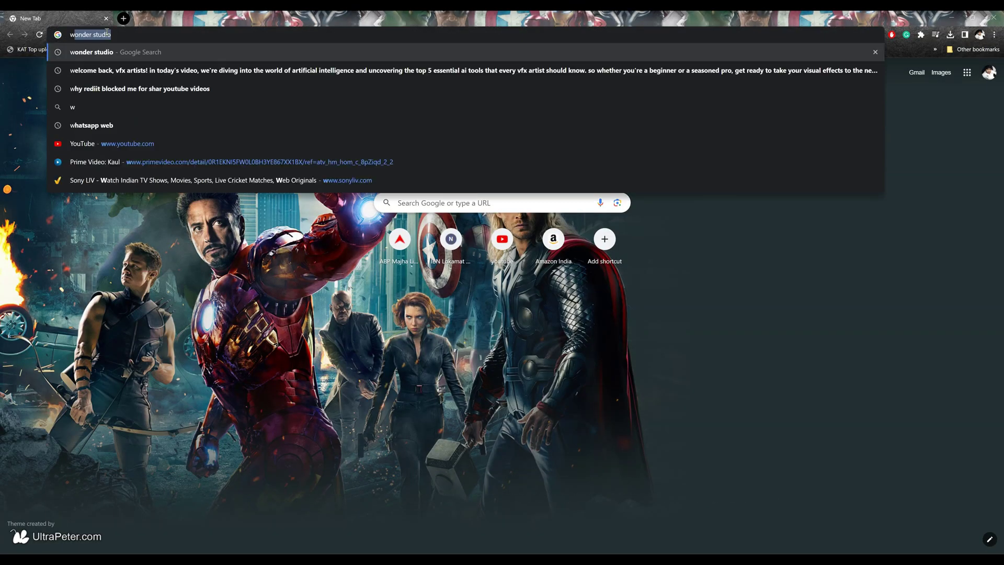
pyautogui.write('onderdynamics.com')
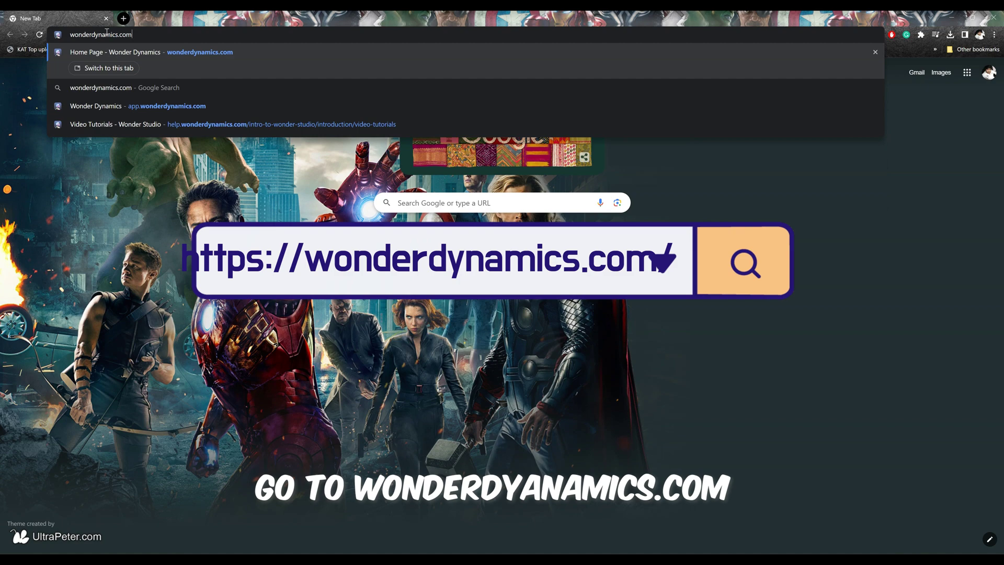
pyautogui.press('Return')
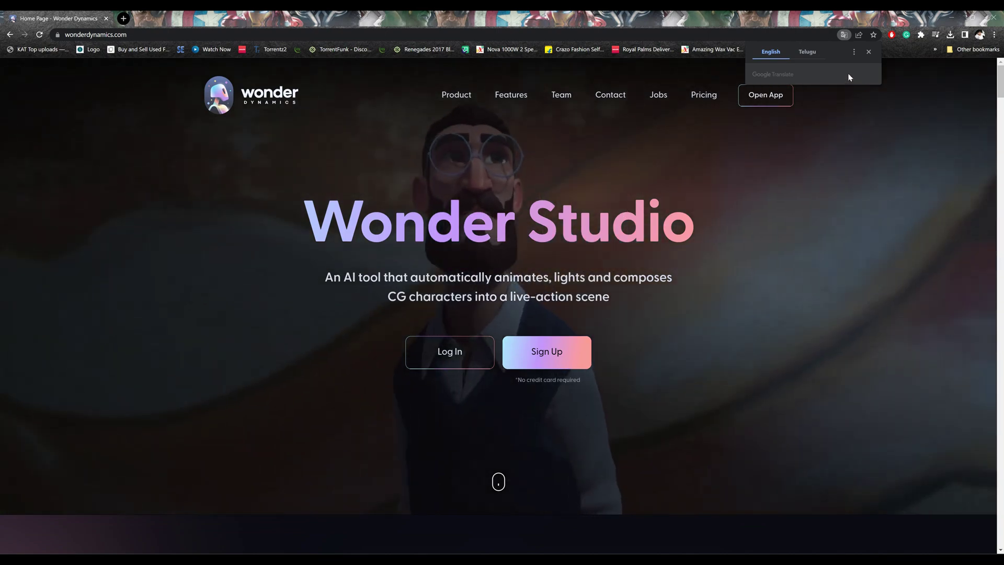
# Step: Log into Wonder Studio, browse Templates, and play the Canyon Exploration project
pyautogui.click(840, 100)
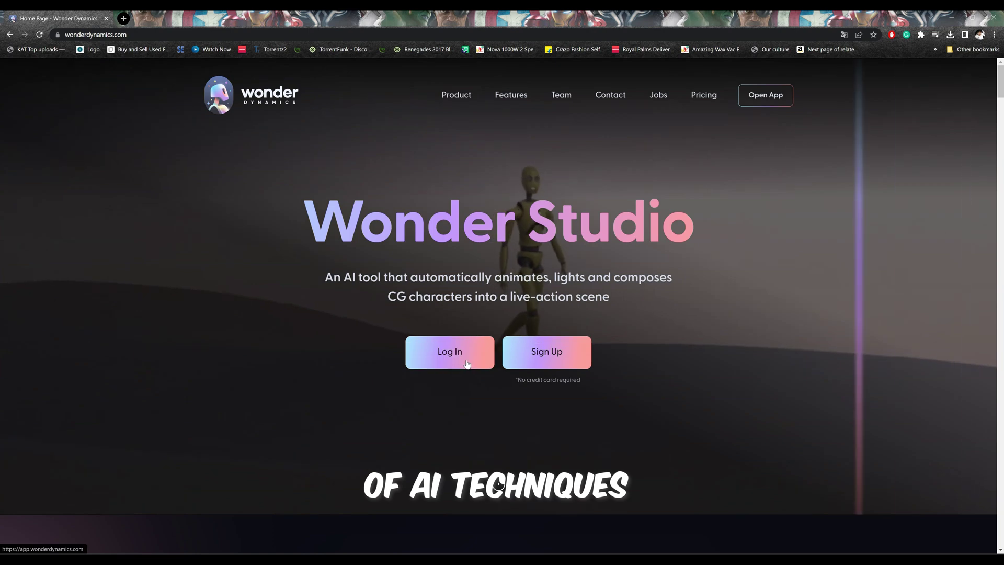
pyautogui.click(467, 363)
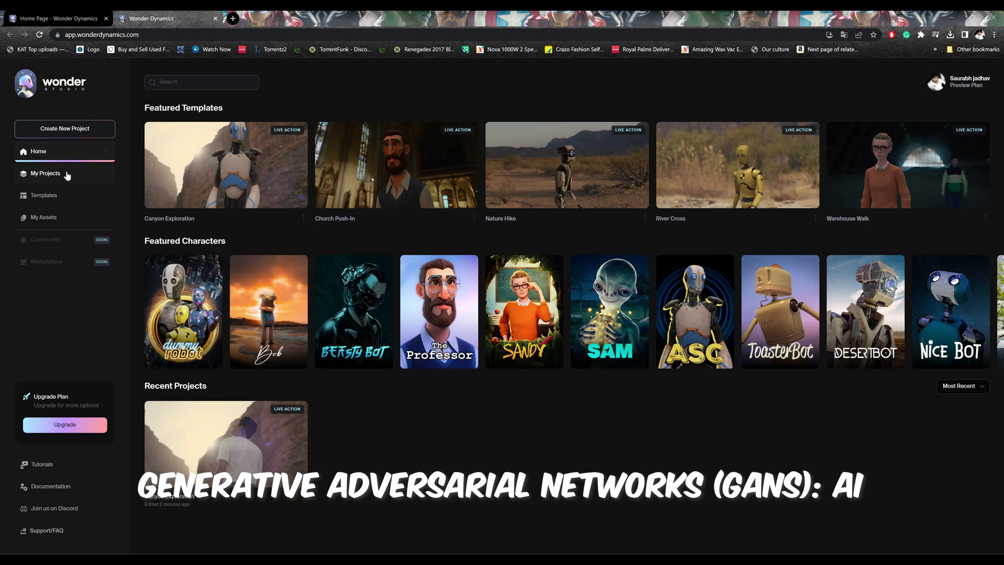
pyautogui.click(57, 202)
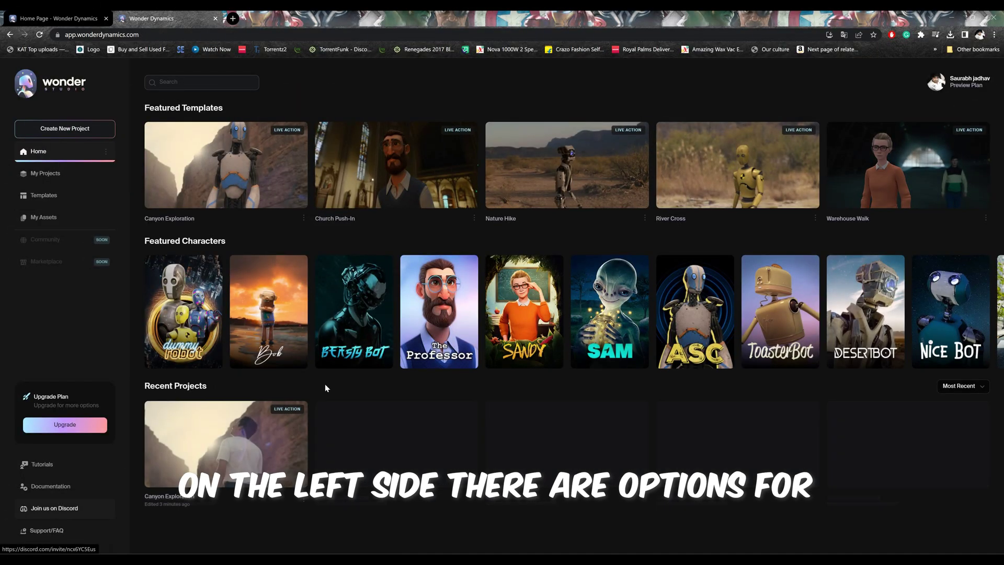
pyautogui.click(240, 448)
pyautogui.click(485, 457)
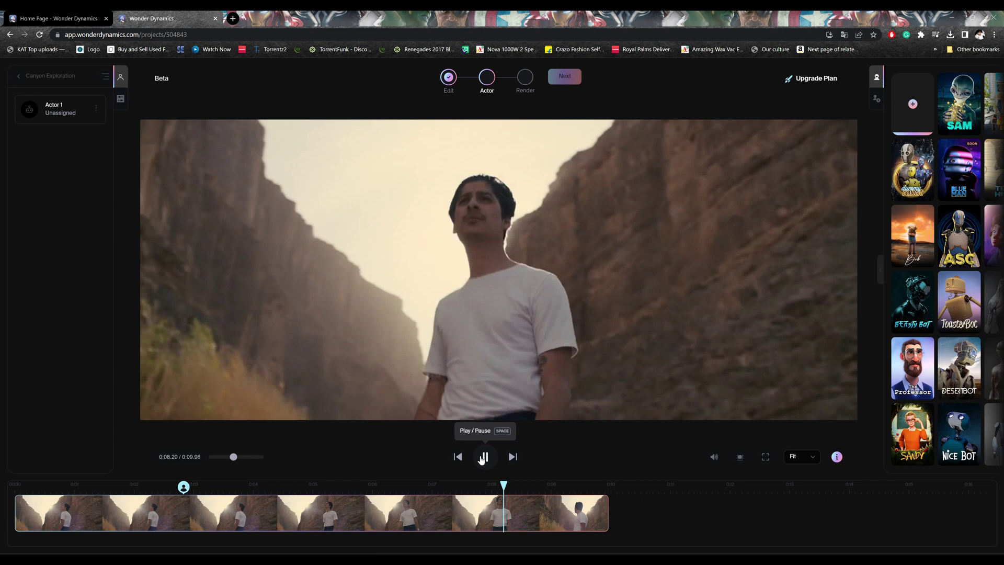
# Step: Pause near the clip start, reveal the man as Actor 1, and continue to render settings
pyautogui.click(483, 457)
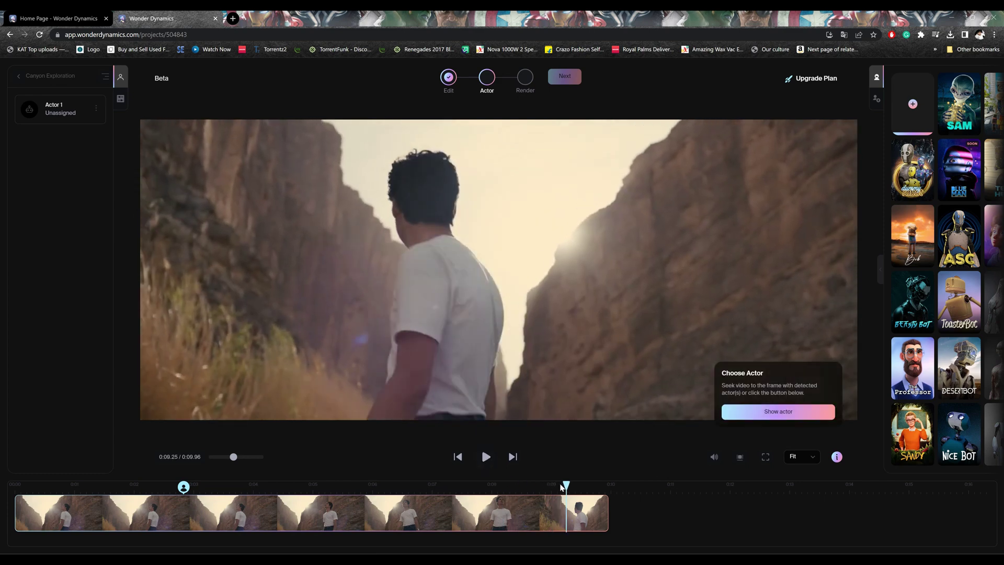
pyautogui.click(33, 492)
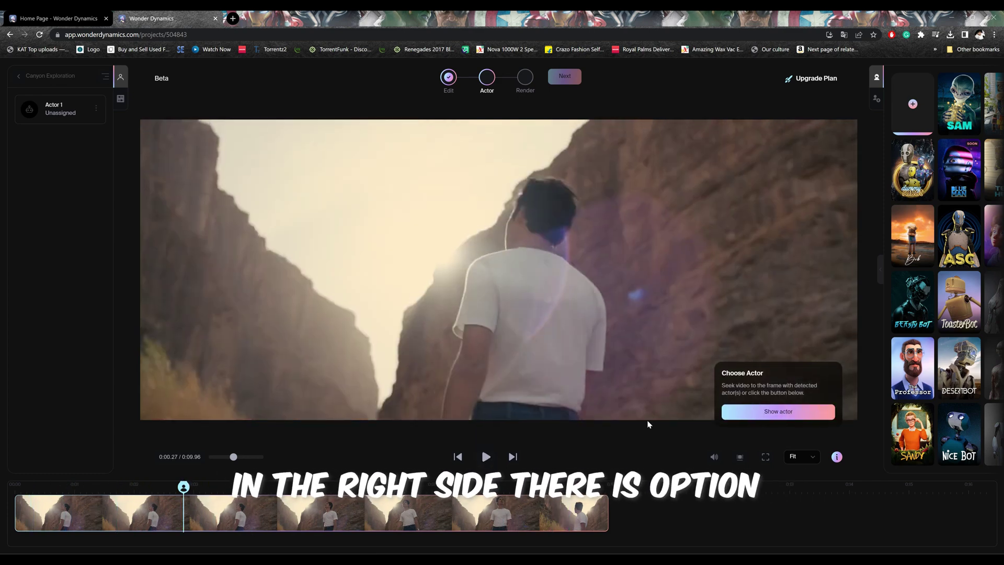
pyautogui.click(777, 411)
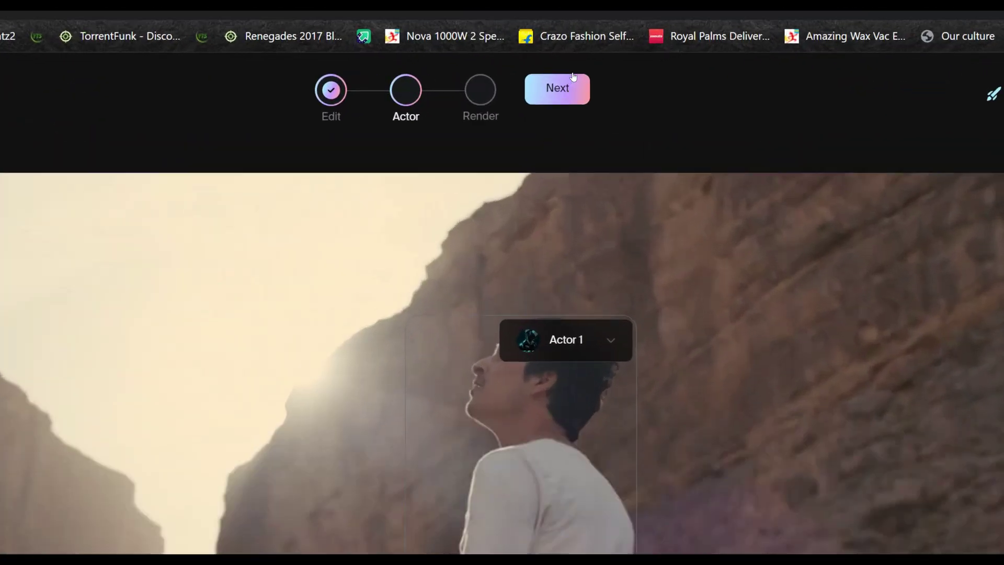
pyautogui.click(573, 79)
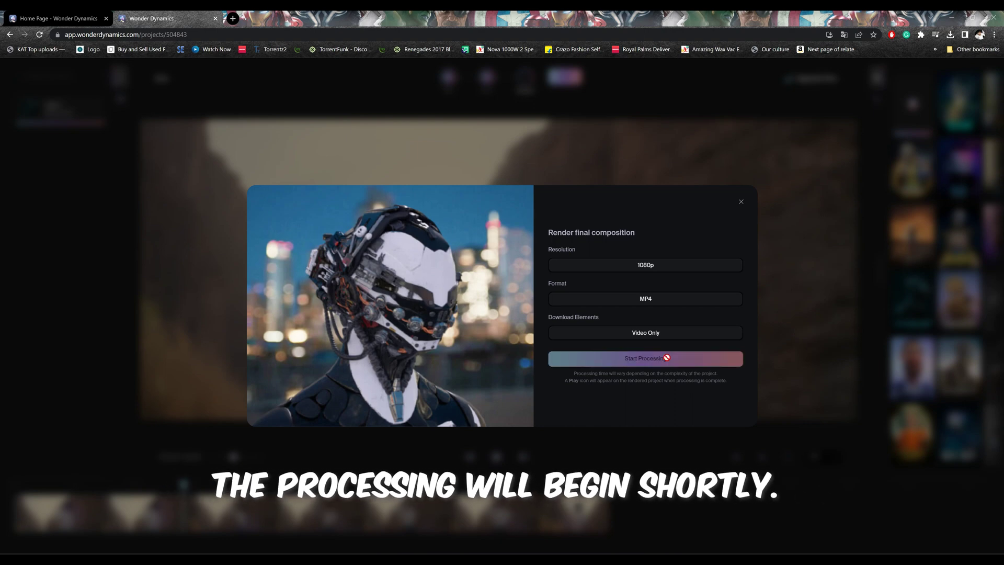
# Step: Start processing the final composition render
pyautogui.click(646, 359)
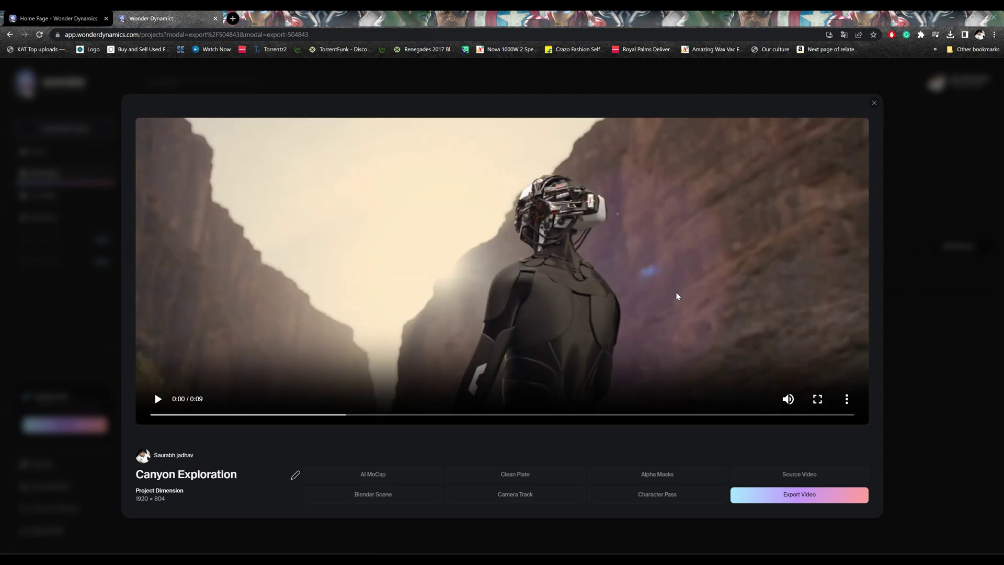
# Step: Play the robot render and export it as a video file
pyautogui.click(157, 399)
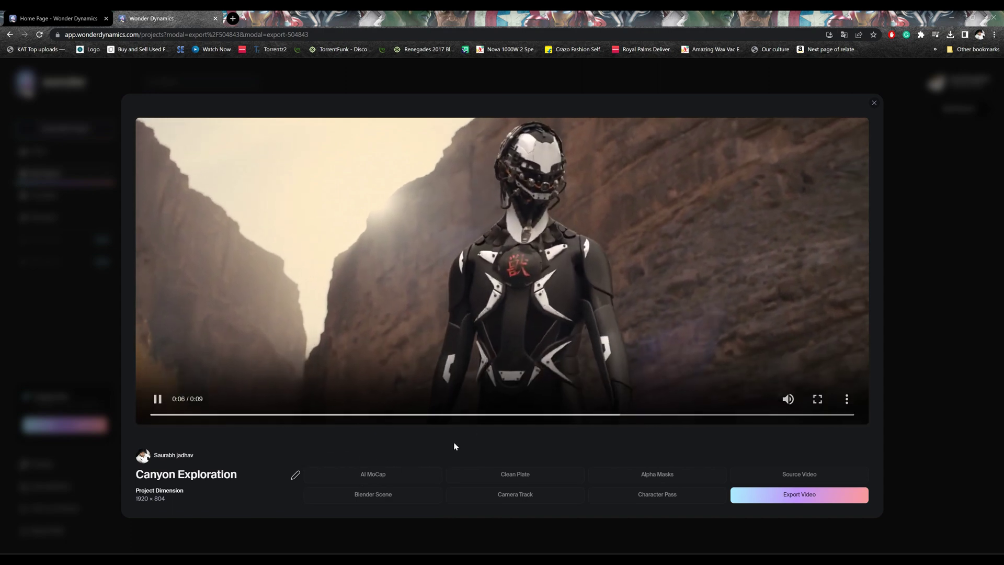
pyautogui.click(236, 477)
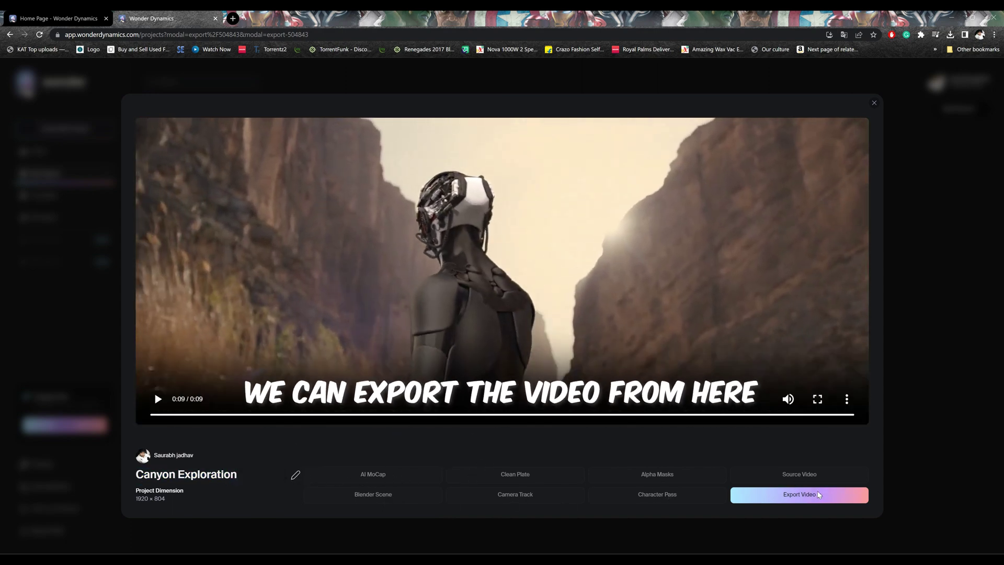
pyautogui.click(950, 35)
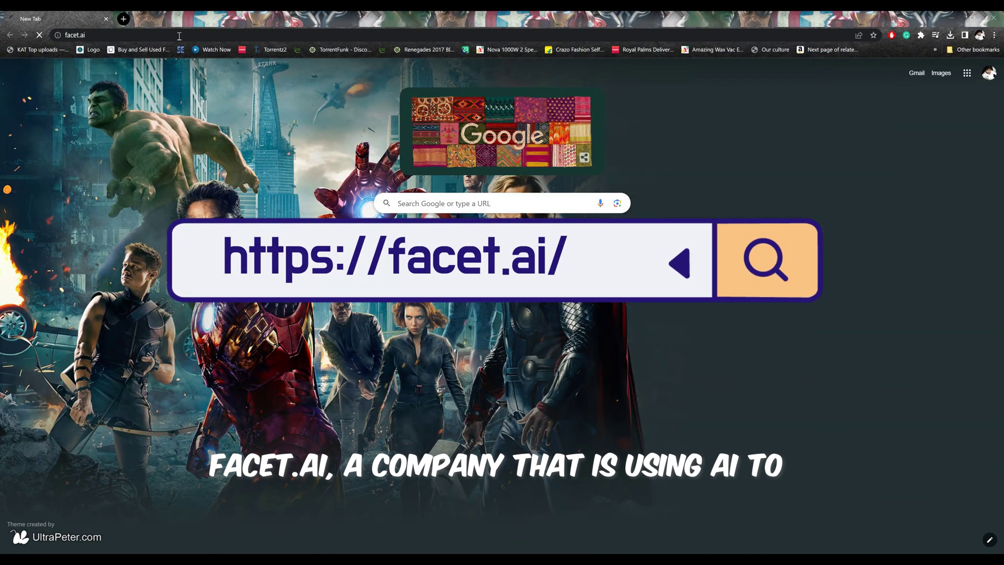
# Step: Load facet.ai and dismiss the page translation offer
pyautogui.press('Return')
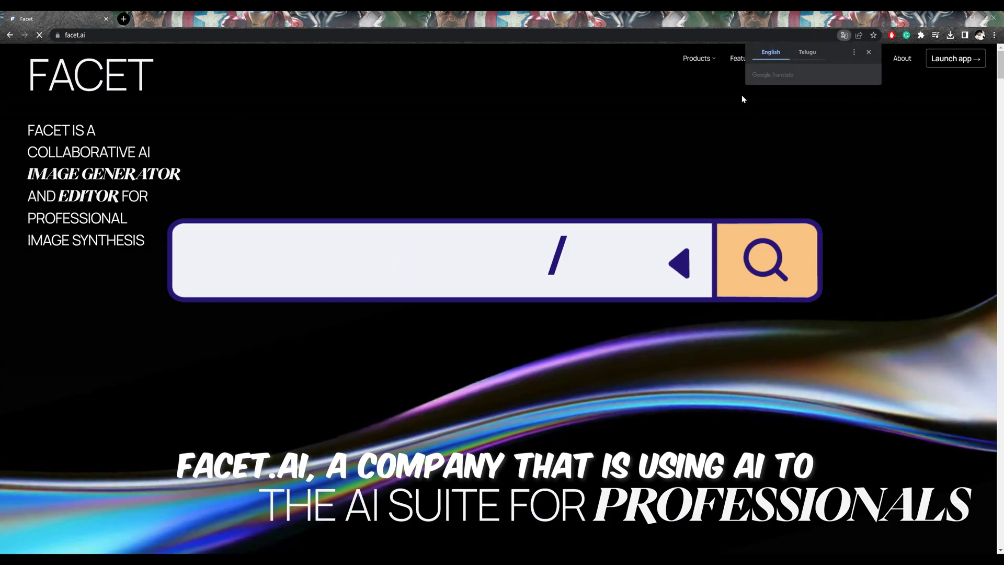
pyautogui.click(868, 51)
pyautogui.moveTo(745, 59)
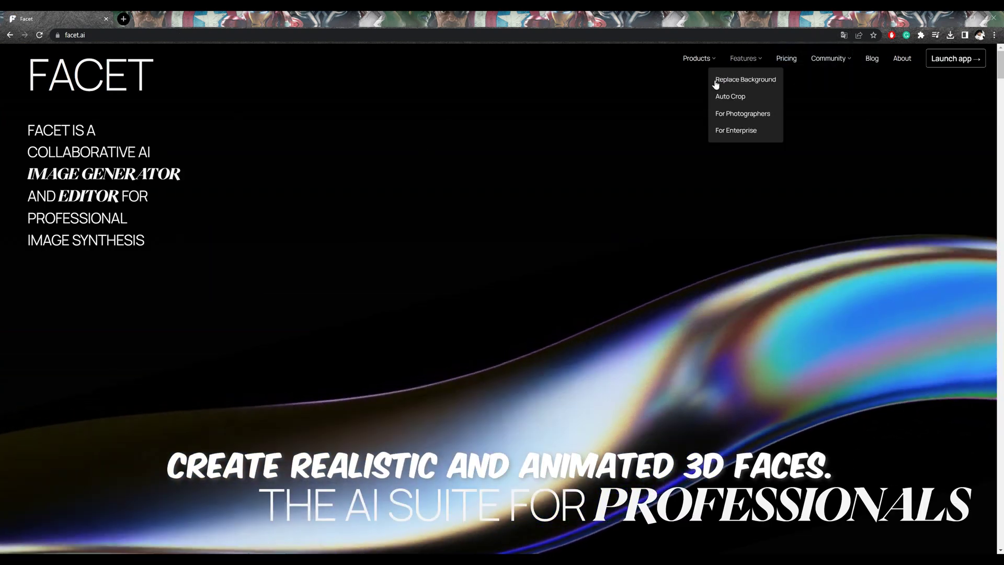
pyautogui.scroll(-5, 364, 225)
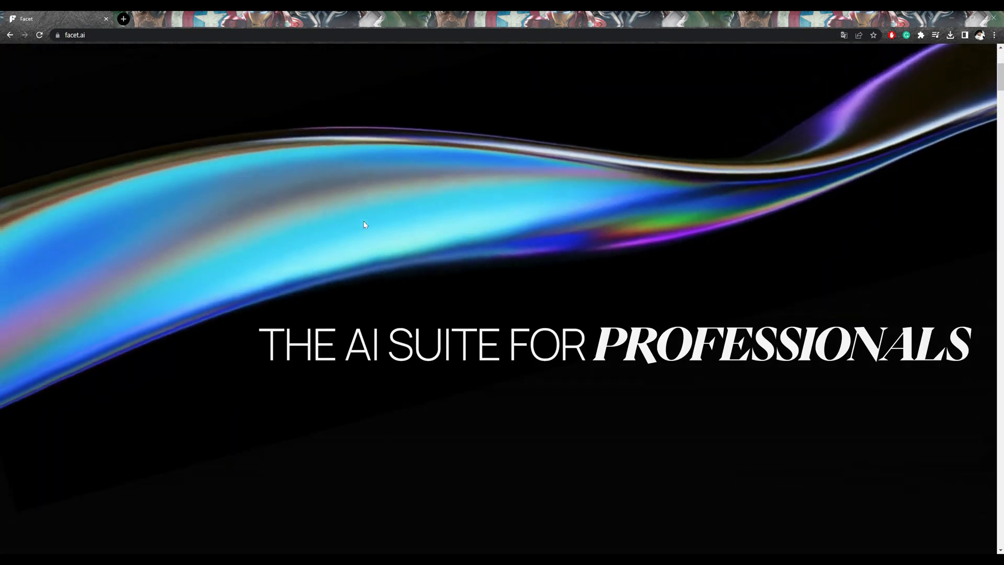
pyautogui.scroll(-2, 365, 224)
pyautogui.scroll(-3, 364, 221)
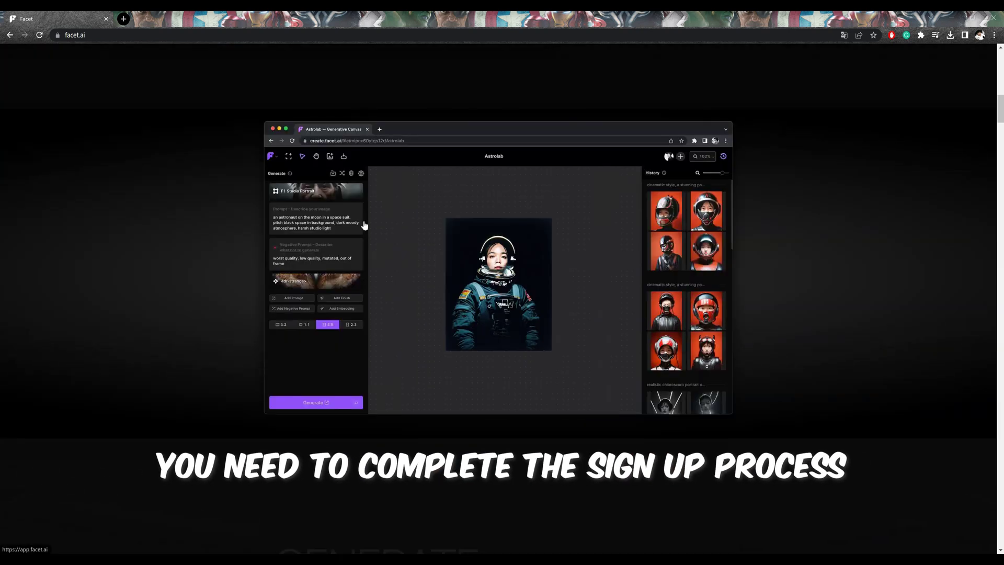
pyautogui.scroll(-5, 469, 253)
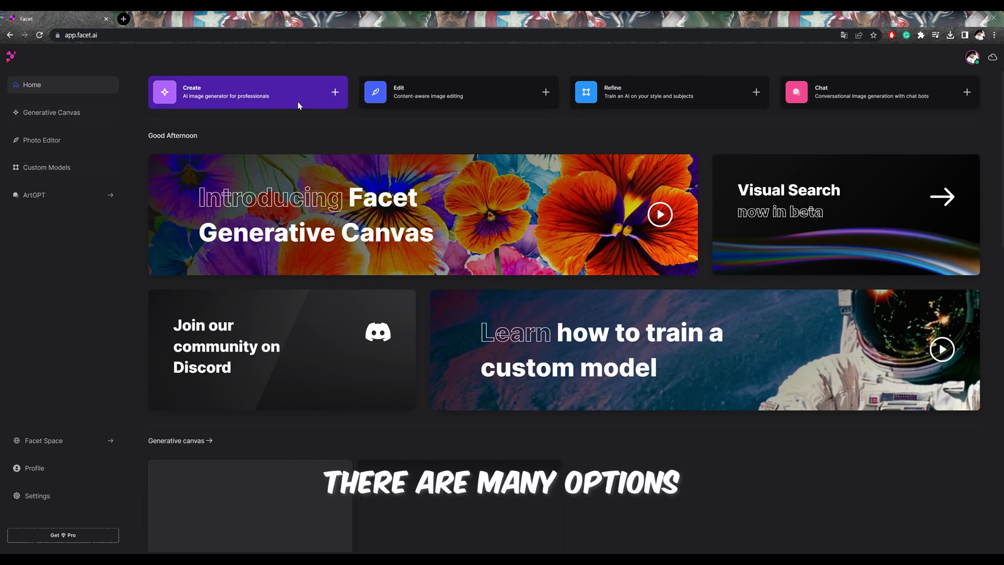
pyautogui.scroll(-3, 520, 264)
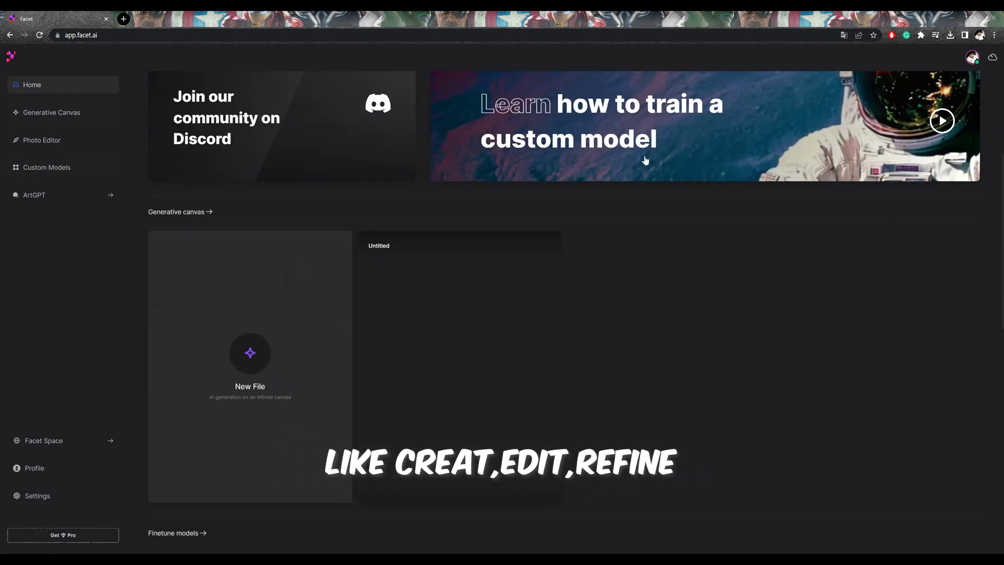
pyautogui.scroll(-3, 352, 266)
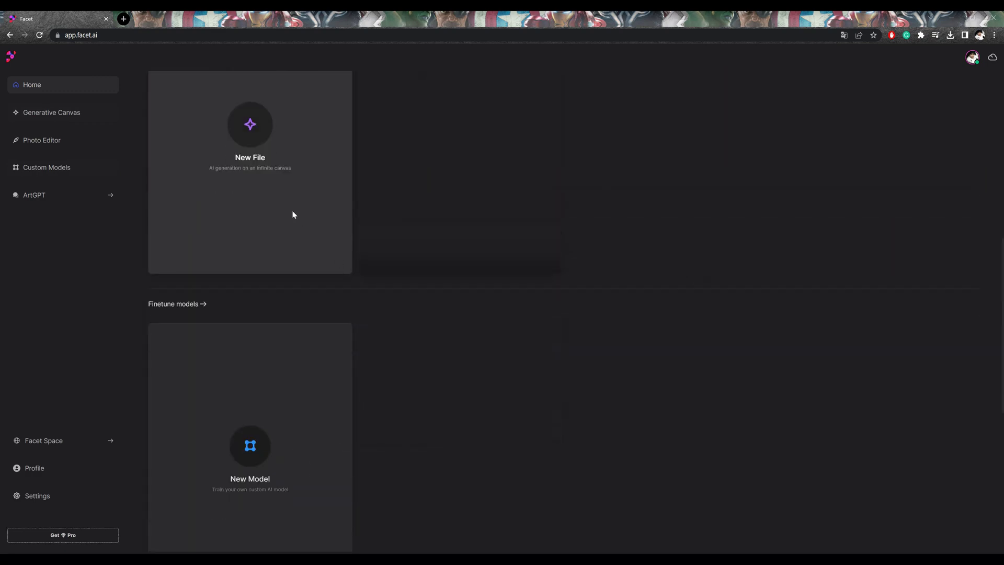
pyautogui.scroll(5, 293, 214)
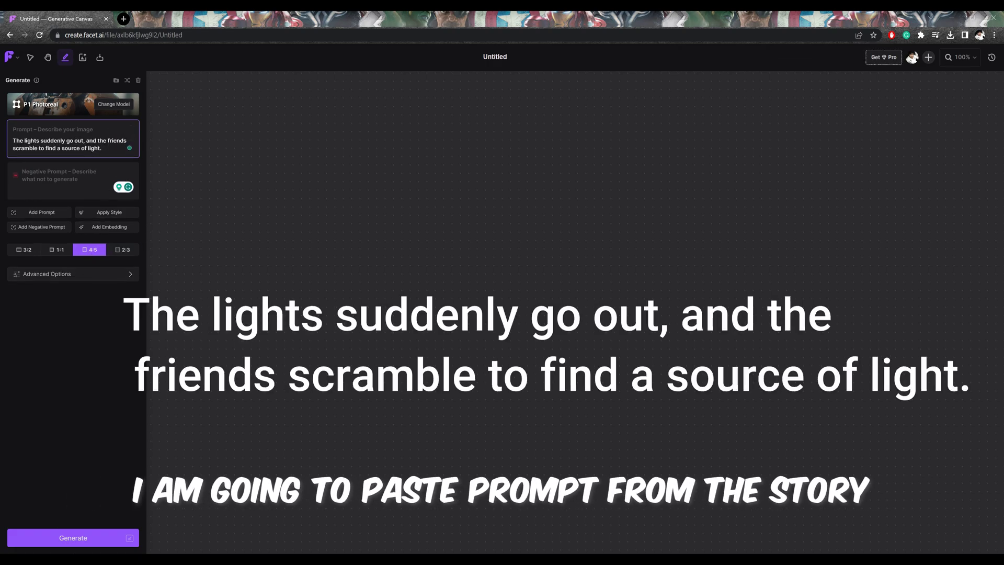
# Step: Generate four images from the lights-out prompt and enlarge the fourth one
pyautogui.click(74, 537)
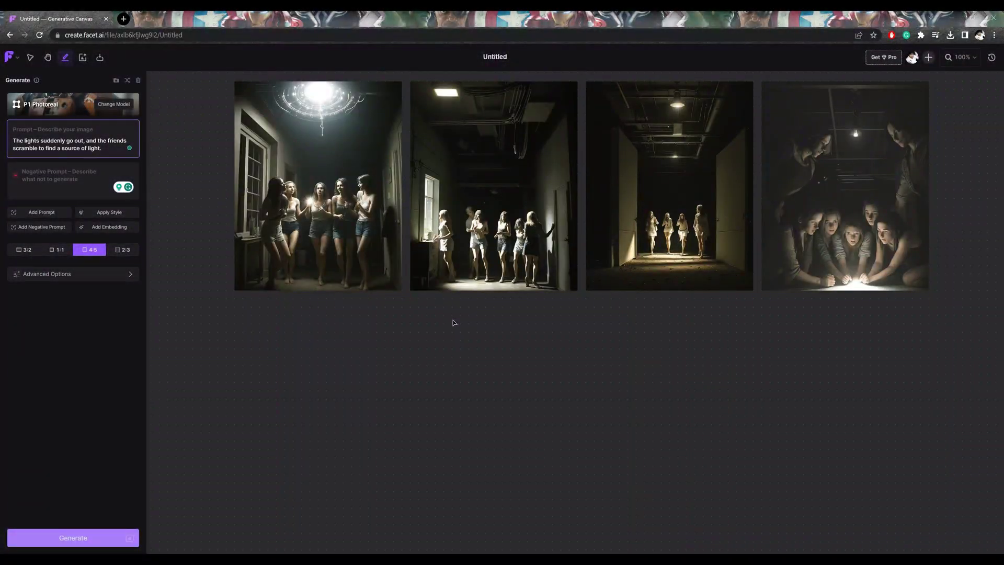
pyautogui.doubleClick(827, 219)
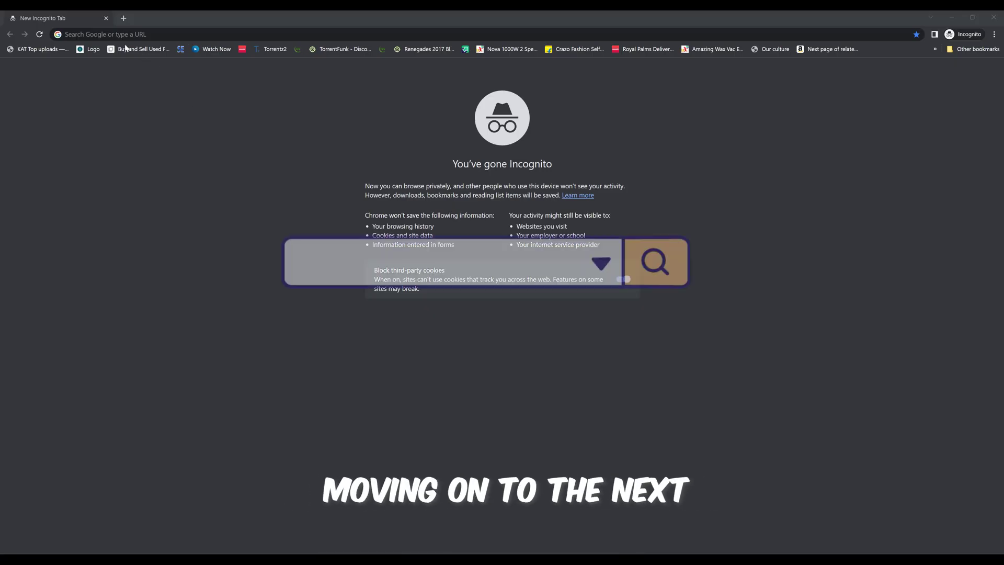
pyautogui.write('leonardo.ai/?utm_source=mailchimp&utm_campaign=priority_whitelist&utm_medium=email')
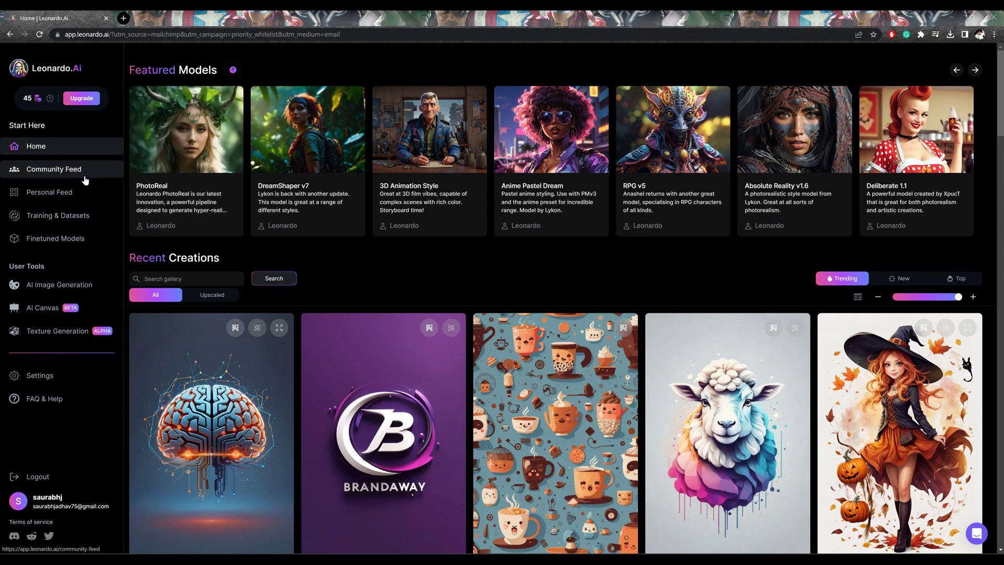
pyautogui.scroll(-5, 332, 209)
pyautogui.scroll(-5, 549, 274)
pyautogui.scroll(-5, 735, 322)
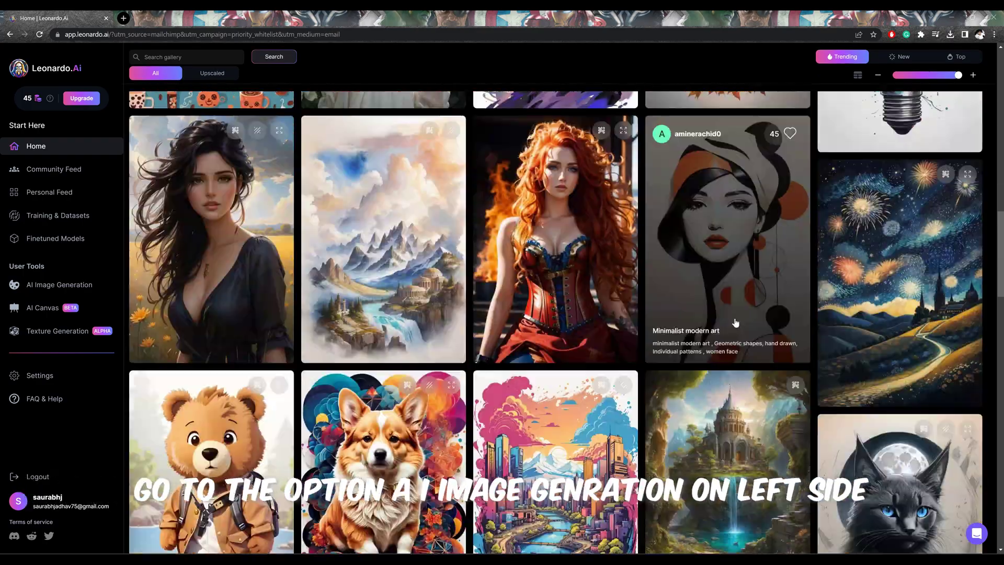
pyautogui.scroll(10, 735, 314)
pyautogui.scroll(10, 460, 249)
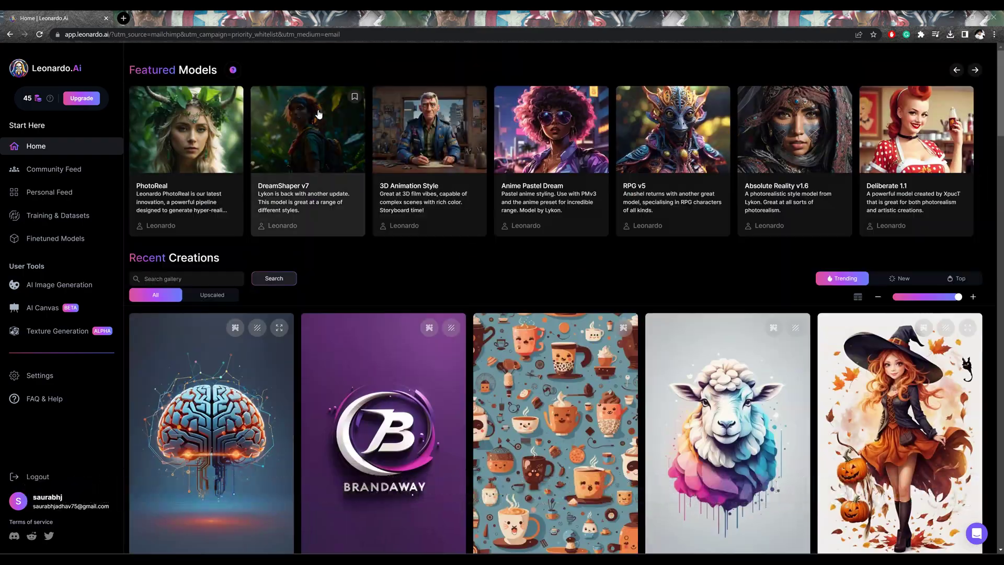
# Step: Open AI Image Generation, select the old haunted-mansion prompt, and keep four images per generation
pyautogui.click(59, 285)
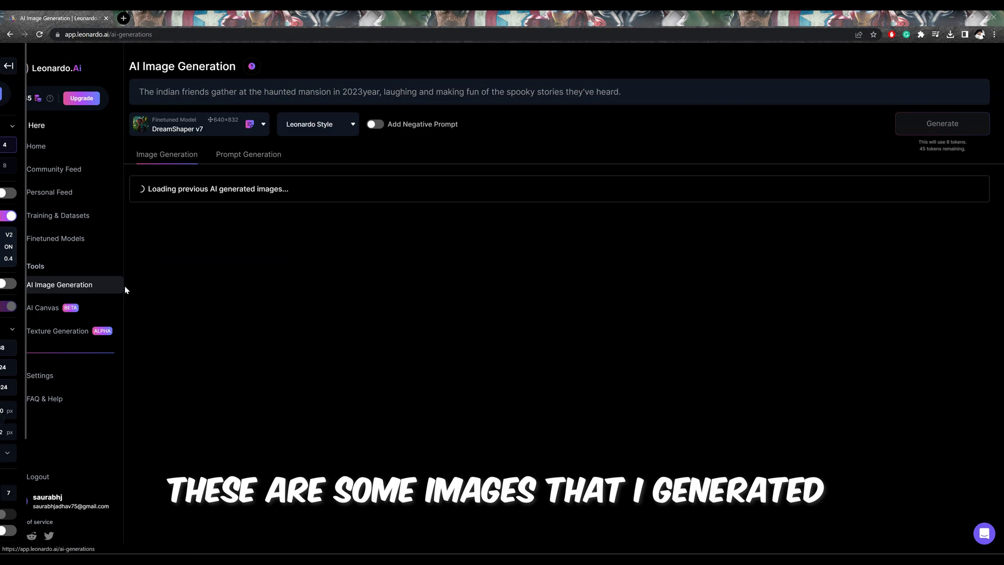
pyautogui.scroll(-4, 575, 381)
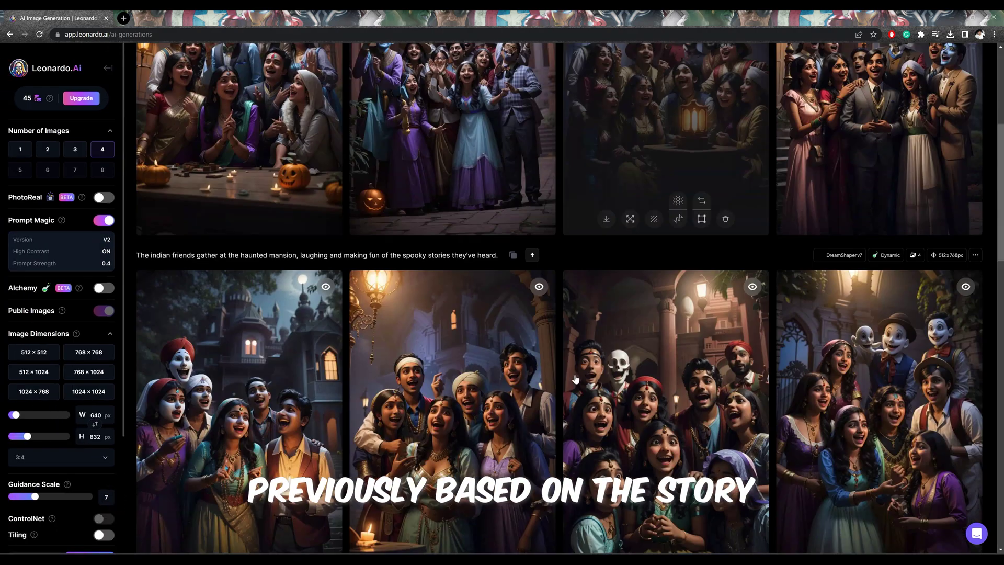
pyautogui.scroll(-2, 575, 381)
pyautogui.scroll(-3, 576, 381)
pyautogui.scroll(3, 574, 378)
pyautogui.scroll(5, 573, 379)
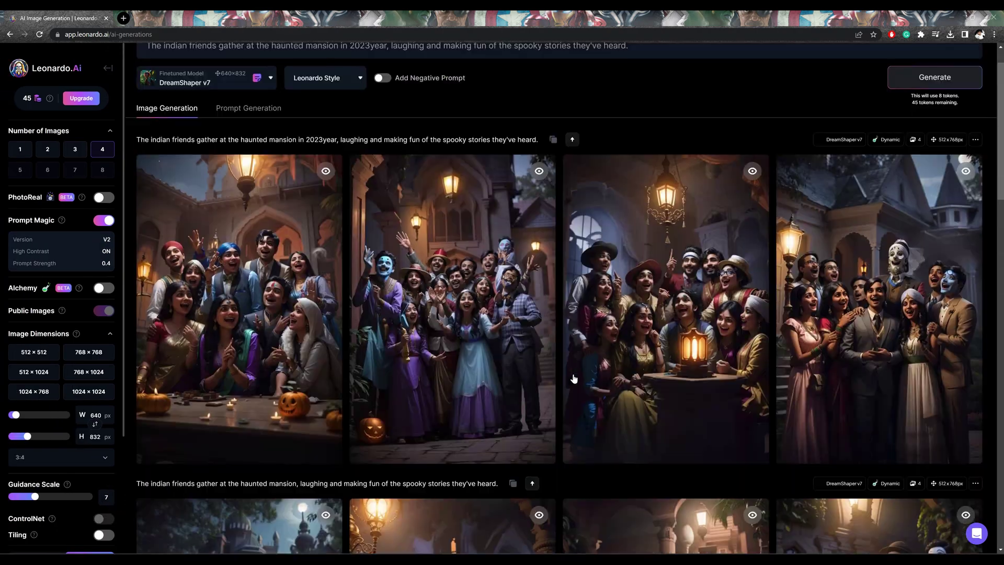
pyautogui.scroll(1, 573, 378)
pyautogui.doubleClick(298, 92)
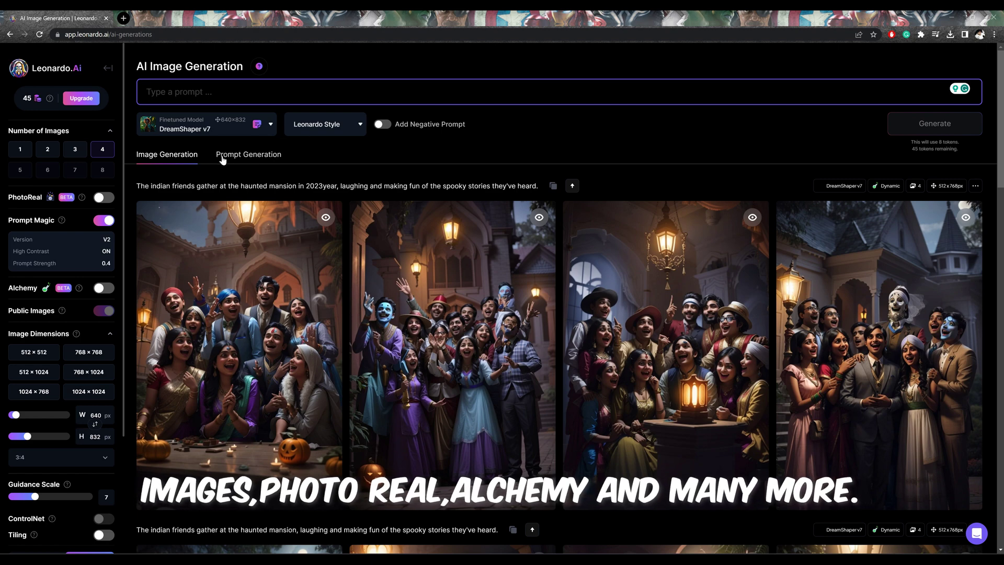
pyautogui.click(103, 153)
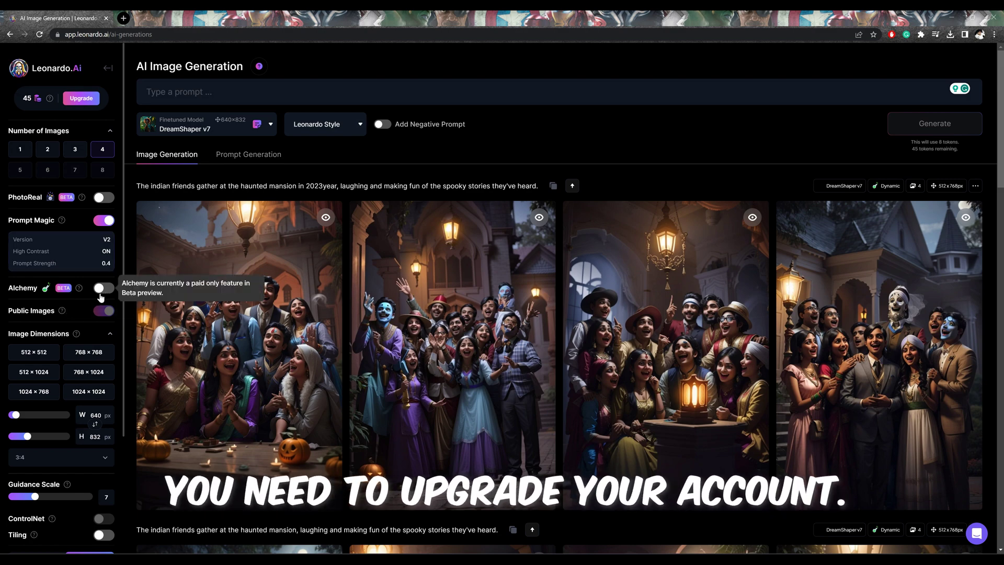
pyautogui.scroll(-1, 73, 312)
pyautogui.scroll(-1, 74, 311)
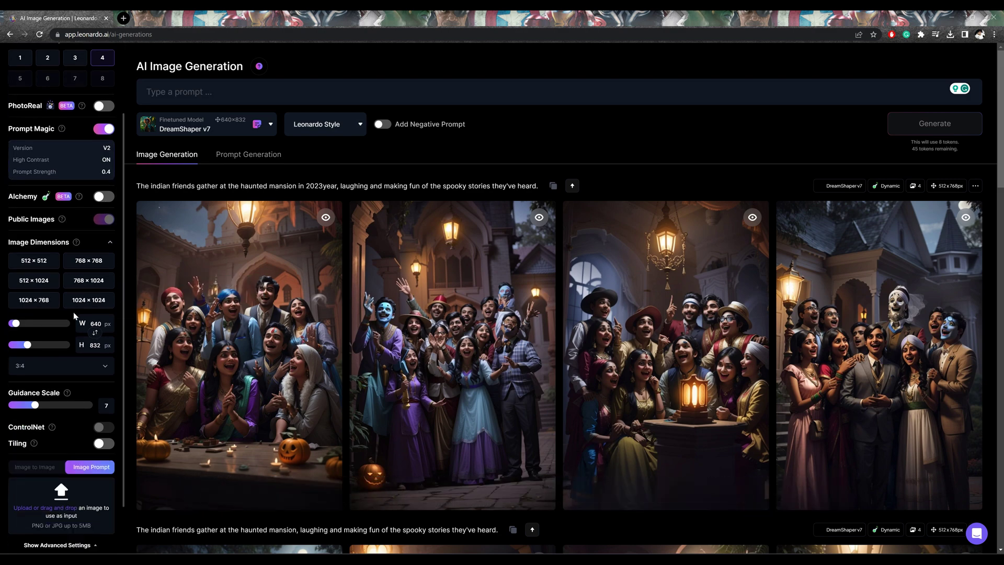
pyautogui.scroll(-1, 73, 312)
pyautogui.scroll(-2, 78, 337)
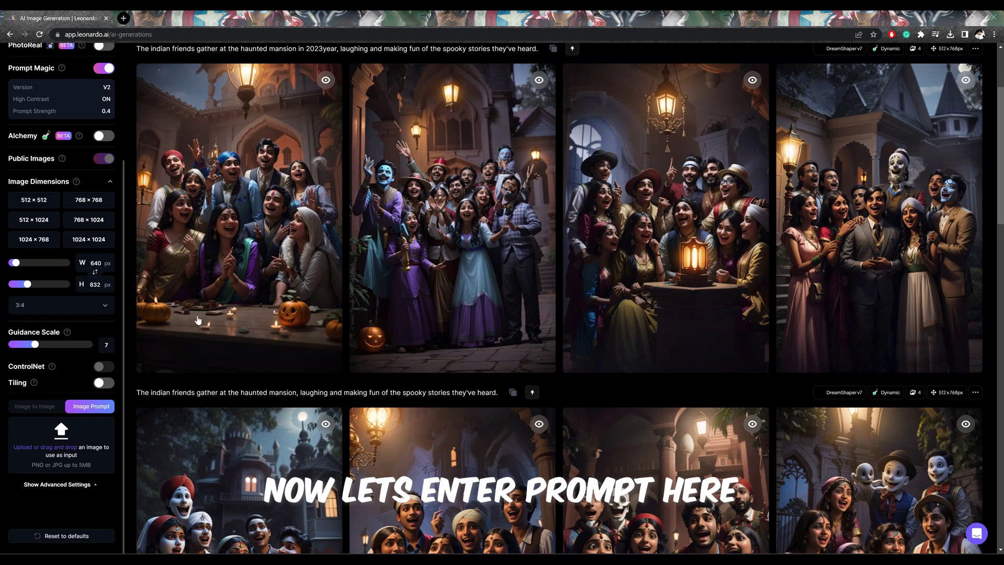
pyautogui.scroll(2, 288, 138)
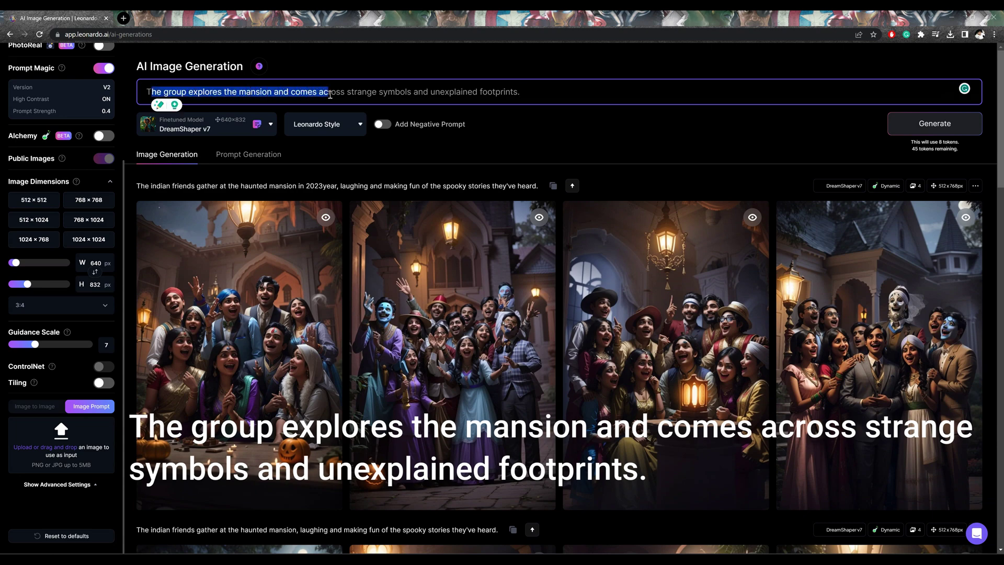
# Step: Enter the strange-symbols-and-footprints prompt and generate the images
pyautogui.click(523, 93)
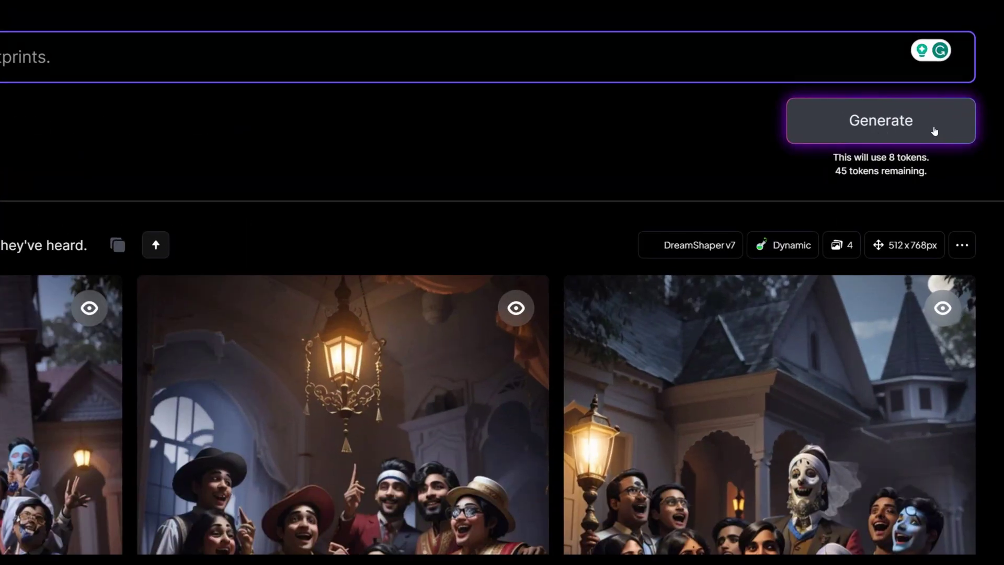
pyautogui.click(934, 128)
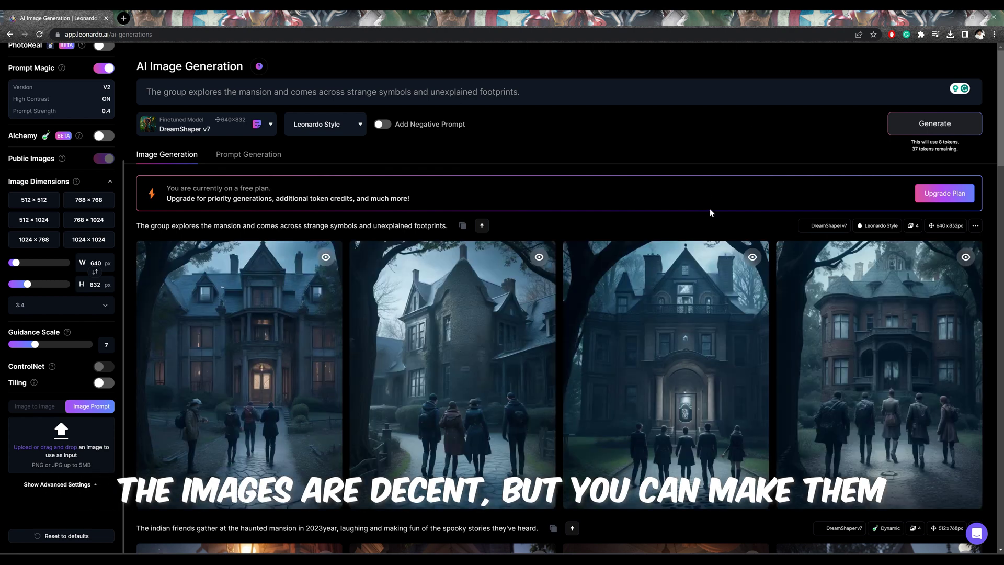
pyautogui.moveTo(665, 374)
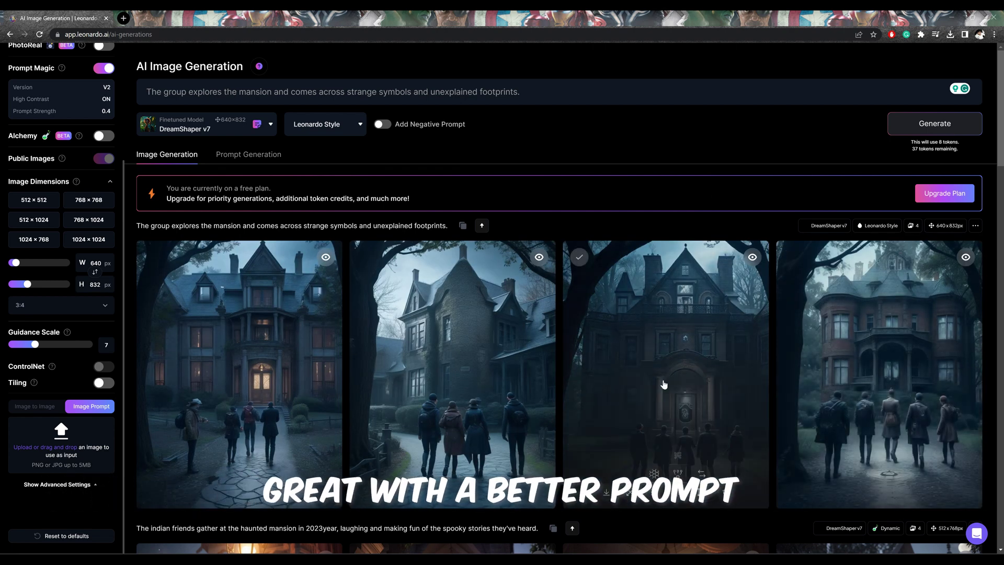
# Step: Enlarge the third mansion image and browse through the new images
pyautogui.click(663, 384)
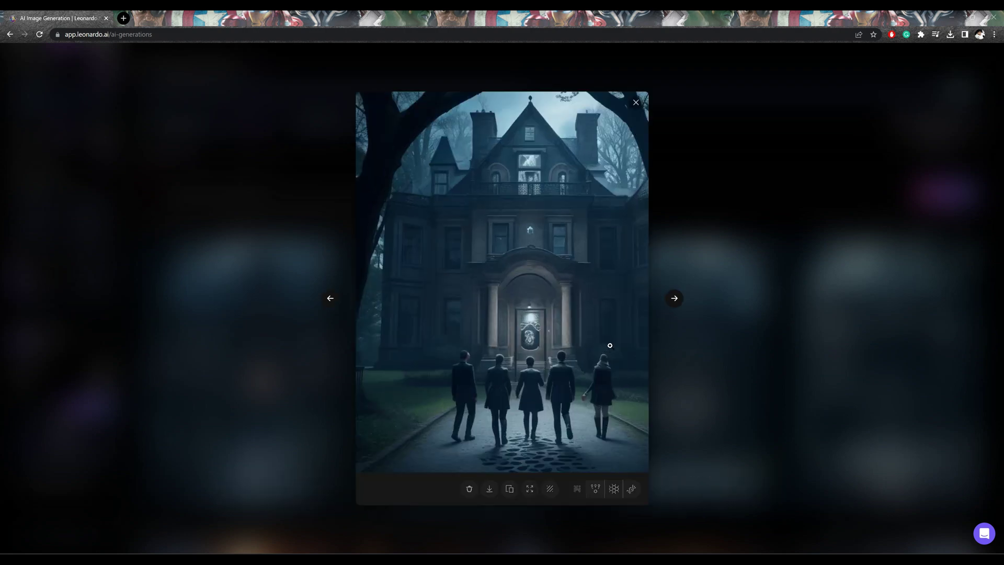
pyautogui.click(673, 300)
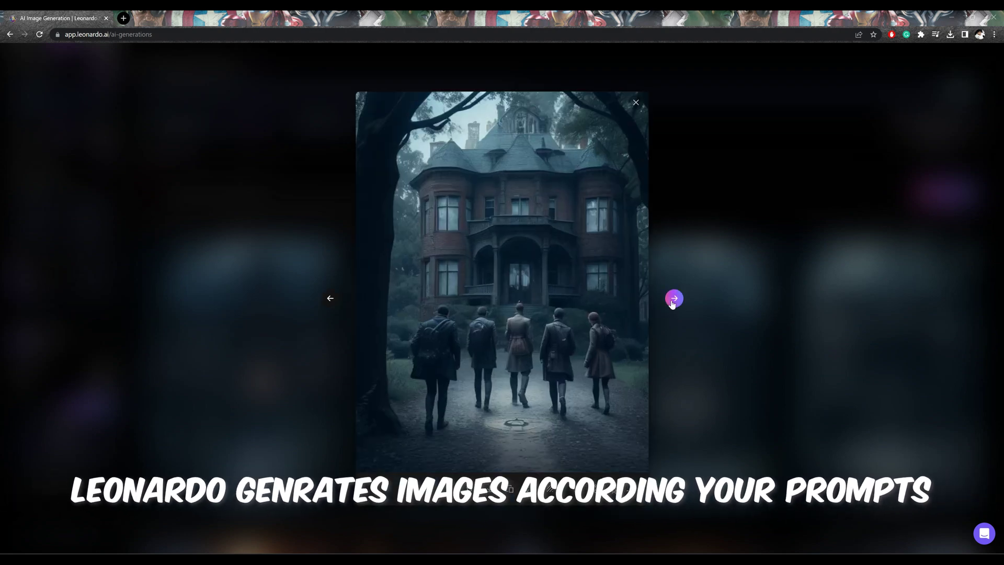
pyautogui.click(673, 300)
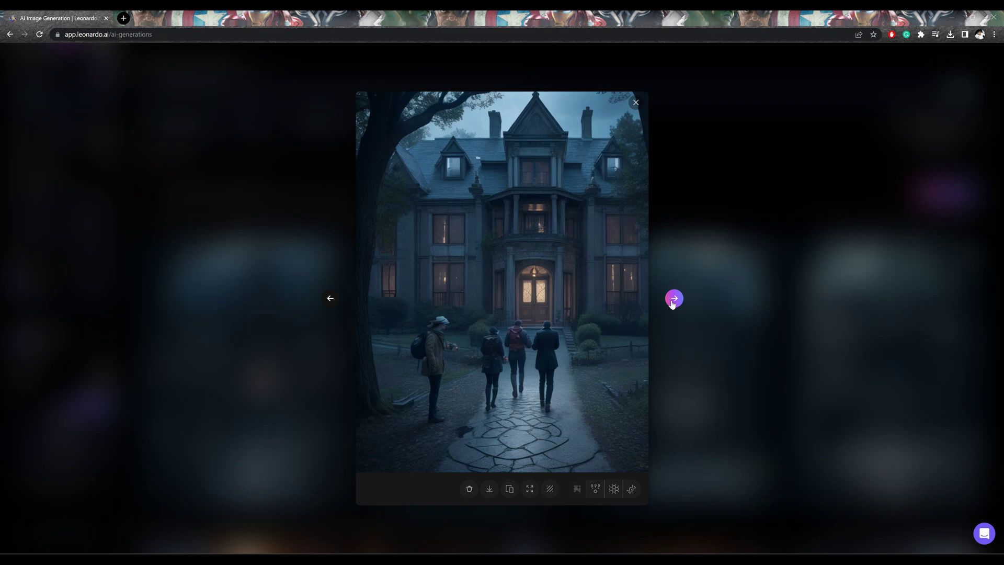
pyautogui.click(672, 299)
pyautogui.click(671, 303)
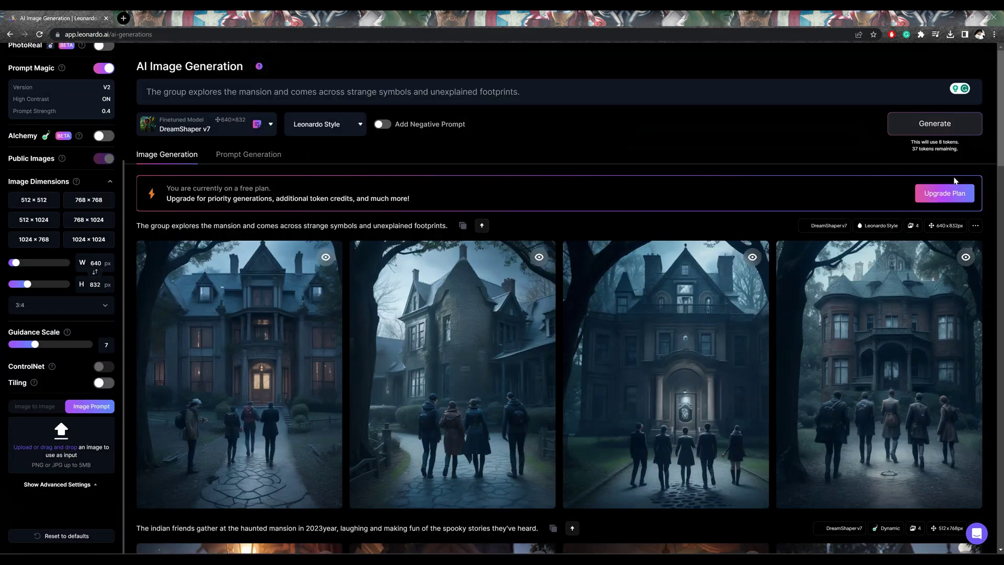
pyautogui.scroll(-2, 642, 193)
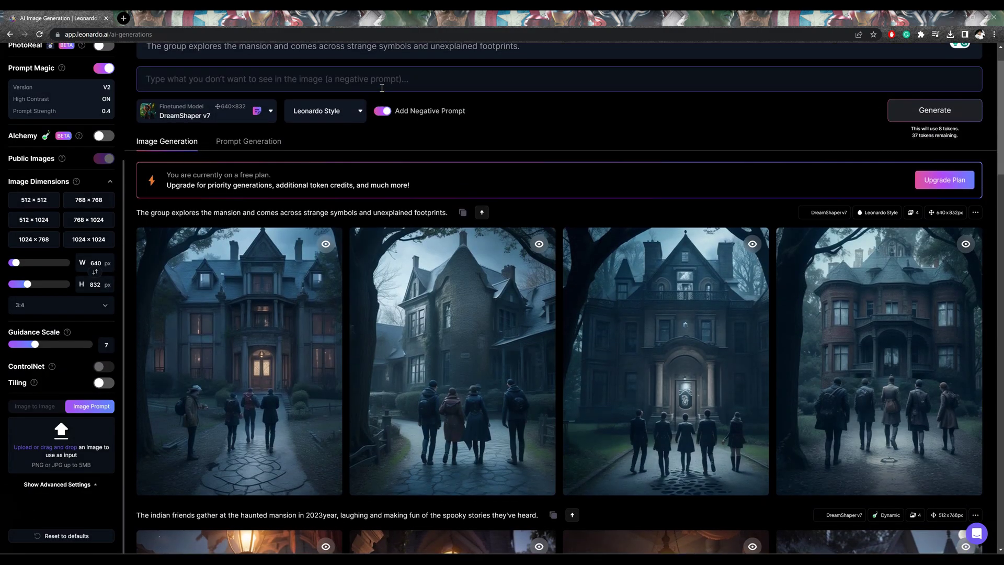
pyautogui.scroll(1, 413, 299)
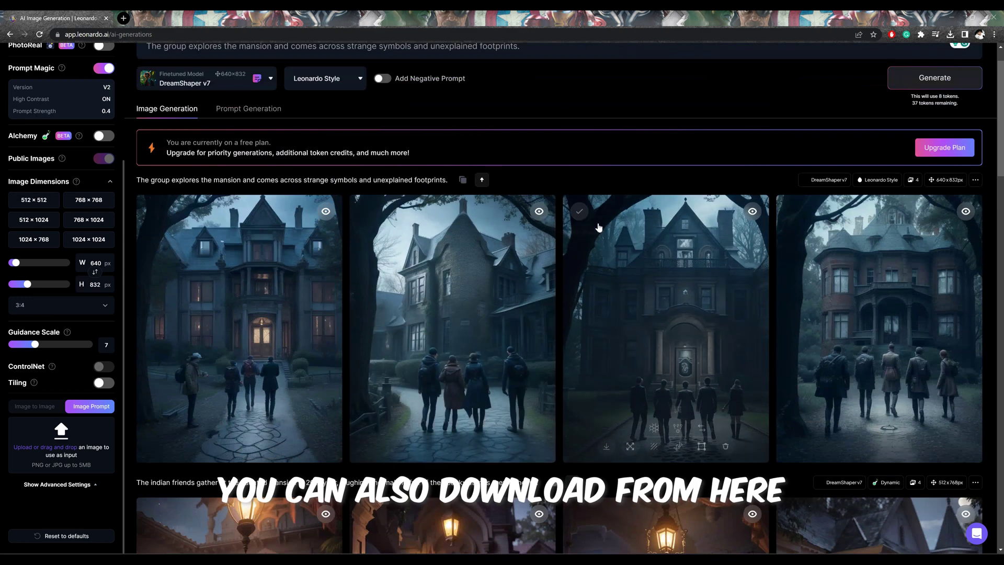
# Step: Enlarge the second mansion image, download it, and close the view
pyautogui.click(413, 299)
pyautogui.click(950, 35)
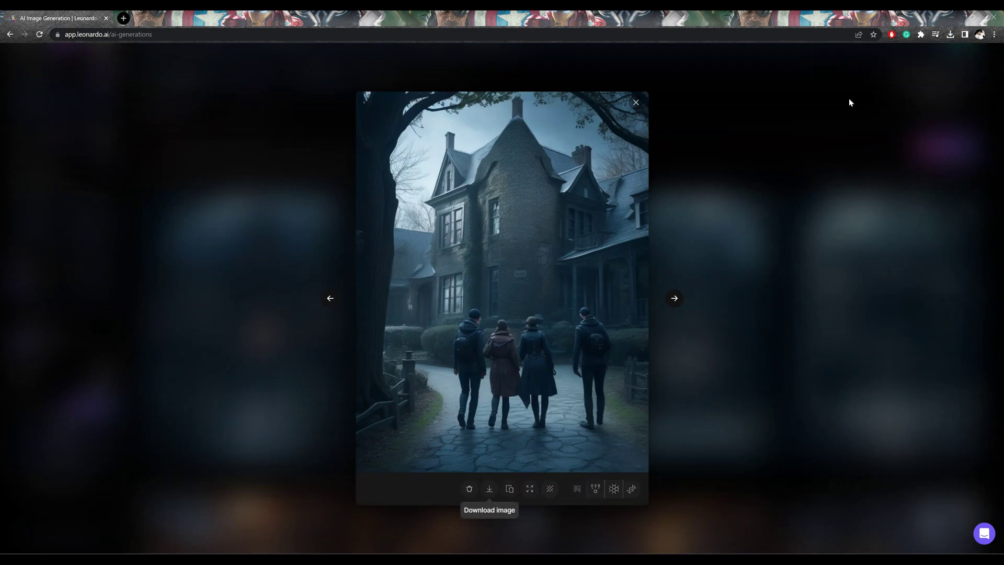
pyautogui.click(950, 35)
pyautogui.click(863, 259)
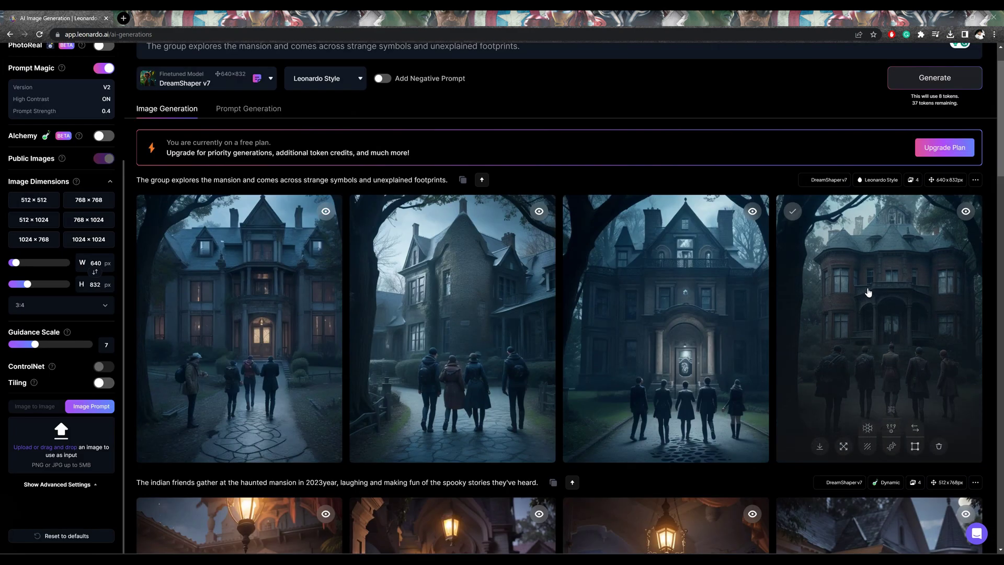
pyautogui.scroll(1, 830, 115)
pyautogui.scroll(-3, 502, 313)
pyautogui.scroll(2, 79, 320)
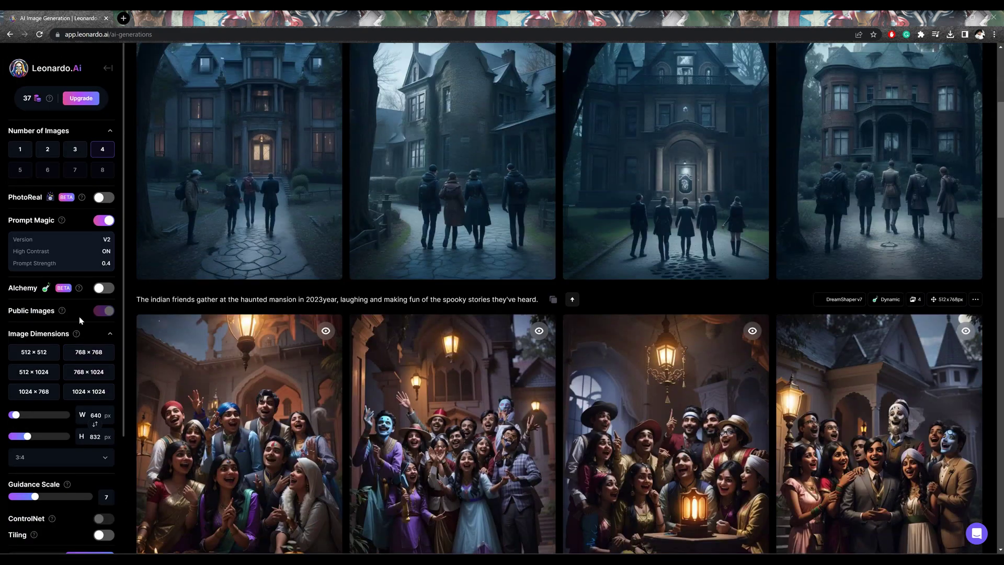
pyautogui.scroll(-1, 79, 409)
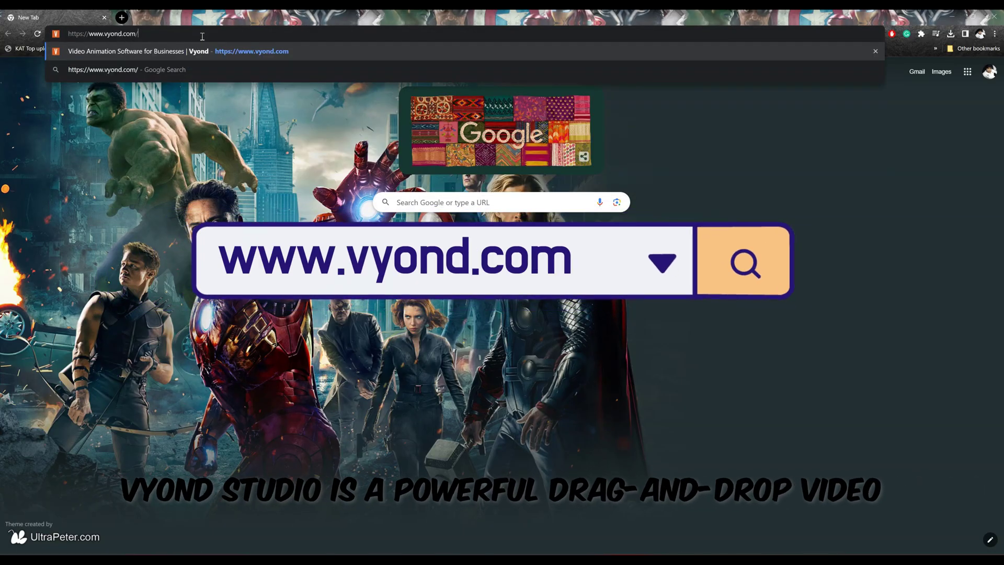
pyautogui.press('Return')
pyautogui.scroll(-3, 393, 208)
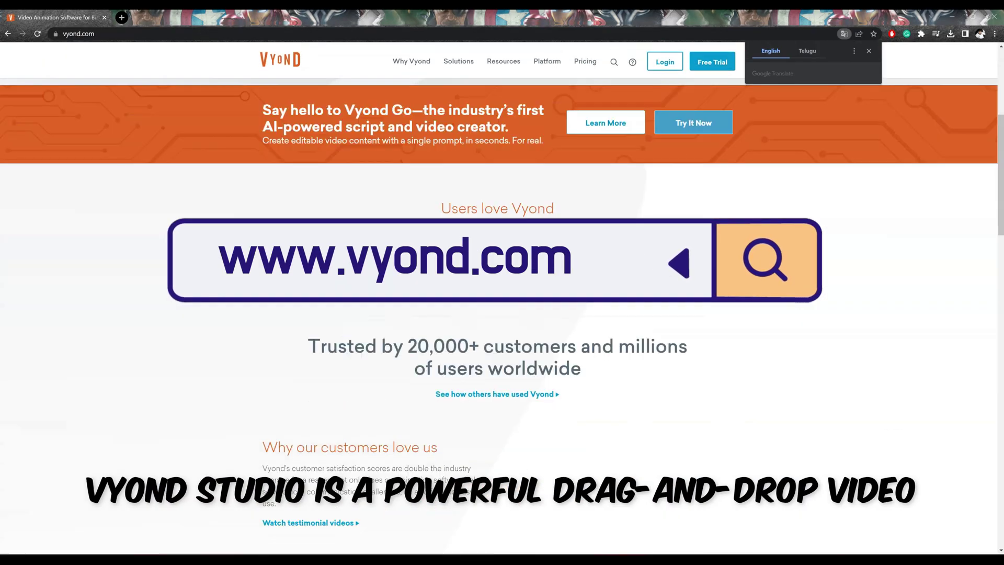
pyautogui.scroll(-3, 394, 208)
pyautogui.scroll(5, 497, 228)
pyautogui.scroll(2, 496, 228)
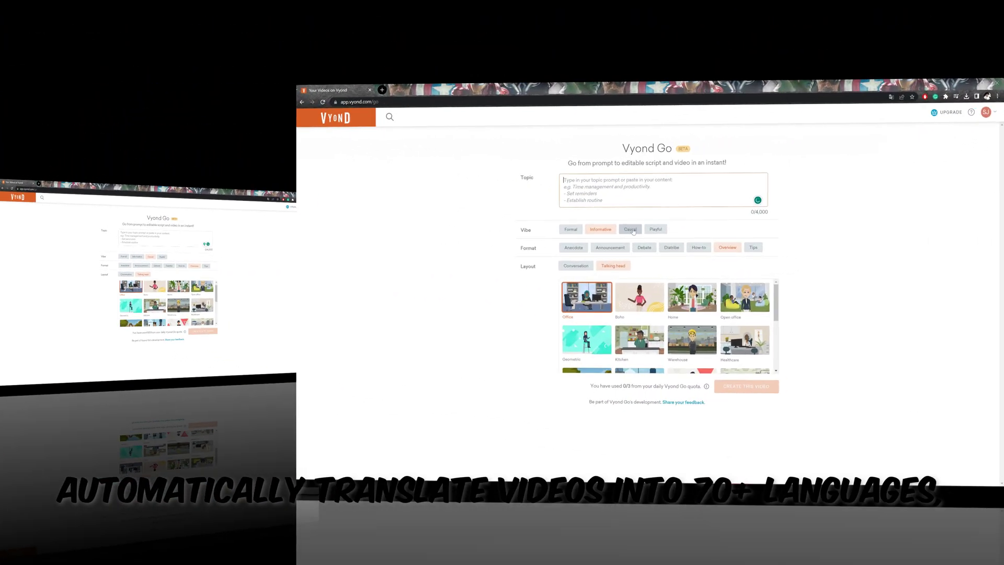
pyautogui.scroll(-1, 590, 355)
pyautogui.scroll(-1, 590, 354)
pyautogui.scroll(3, 590, 354)
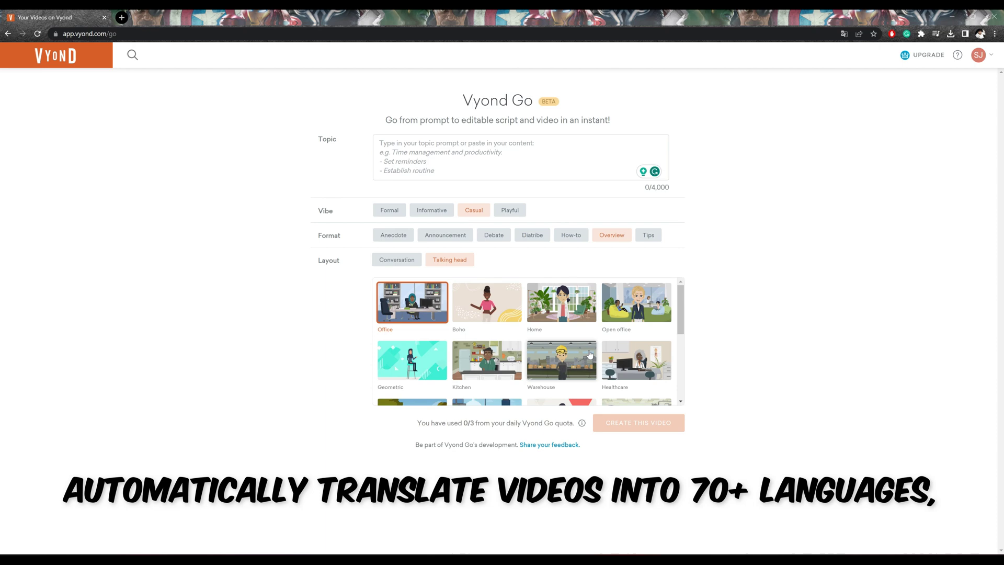
pyautogui.scroll(-2, 589, 354)
pyautogui.scroll(2, 510, 385)
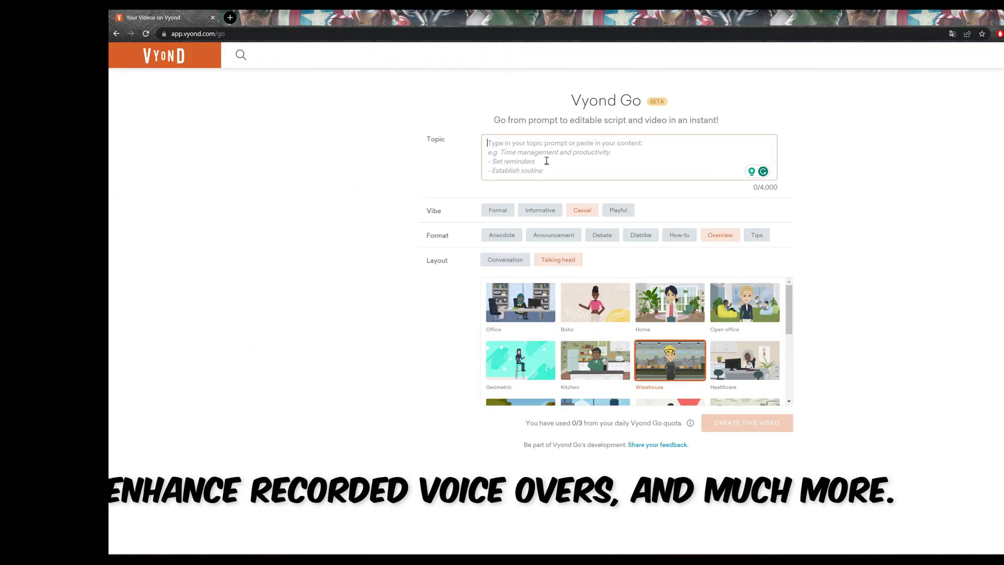
# Step: Generate a Conversation-layout video from the pasted Photoshop tutorial description as the topic
pyautogui.hotkey('ctrl', 'v')
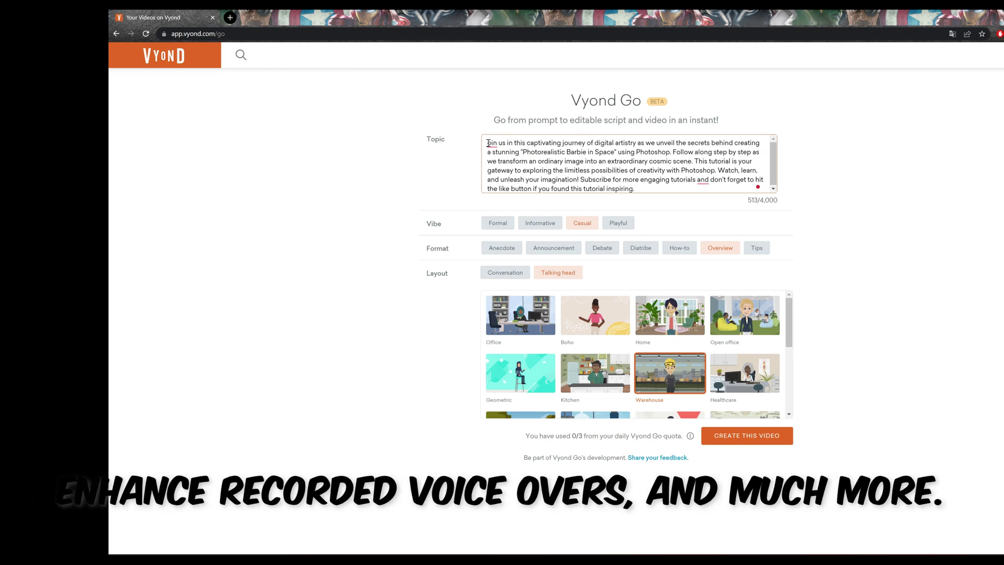
pyautogui.write('J')
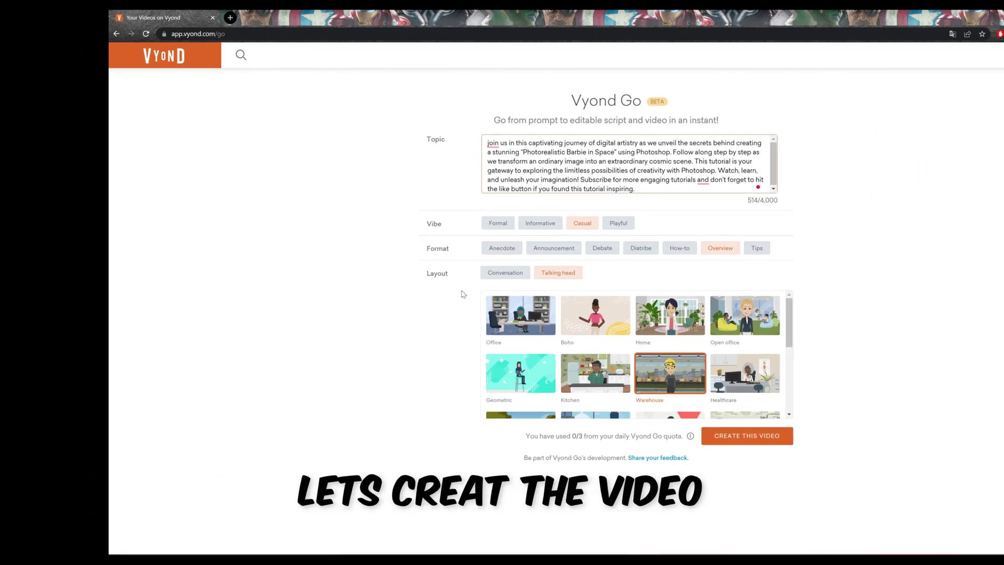
pyautogui.click(514, 276)
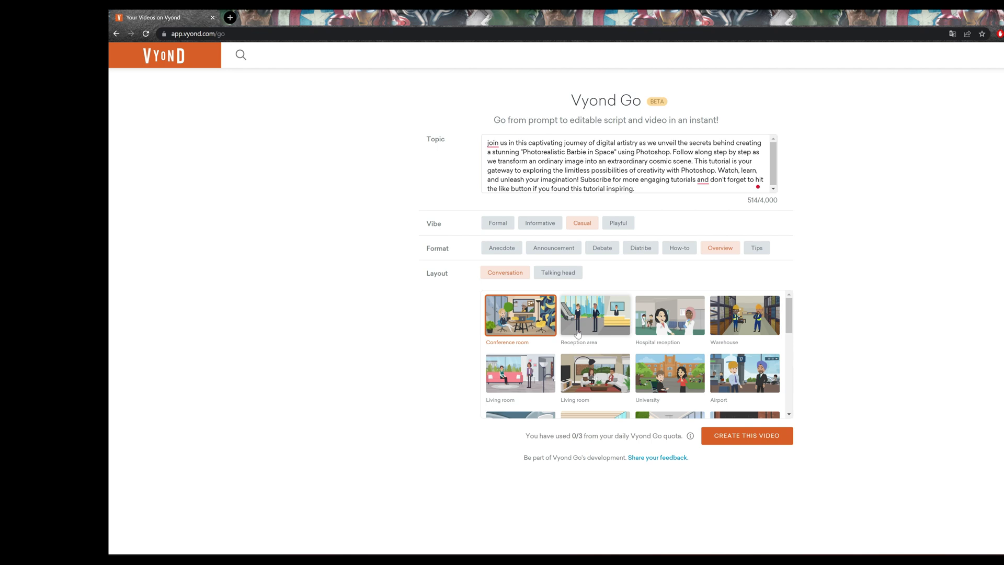
pyautogui.click(747, 436)
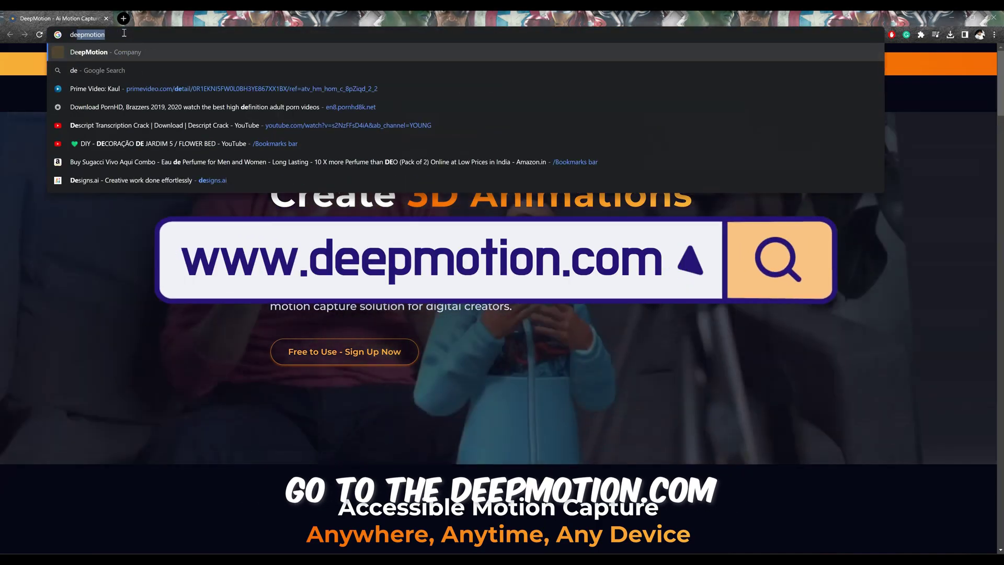
pyautogui.write('epmotion ai')
# Step: Search 'deepmotion ai', open deepmotion.com from the results, and submit the sign-up form
pyautogui.press('Return')
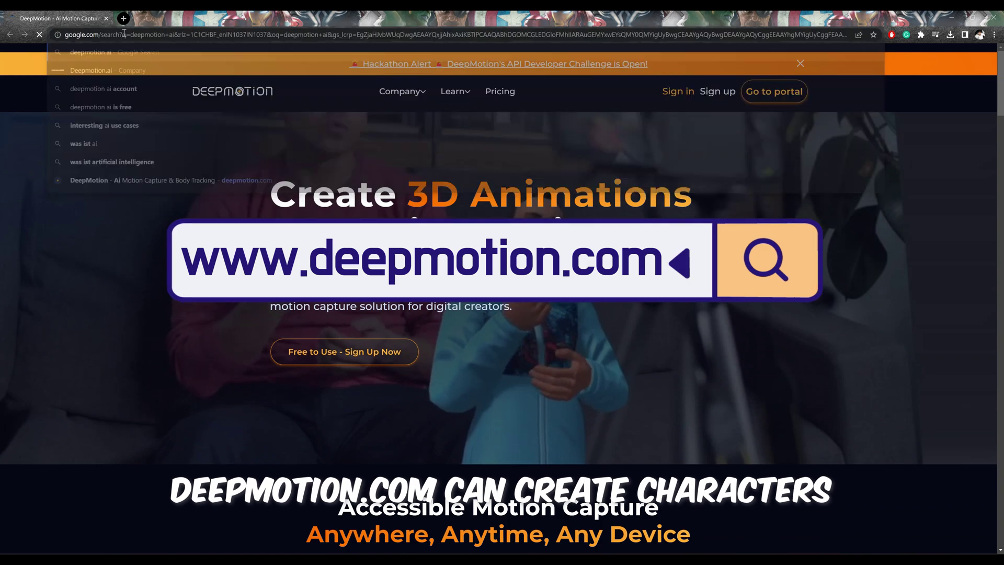
pyautogui.click(299, 163)
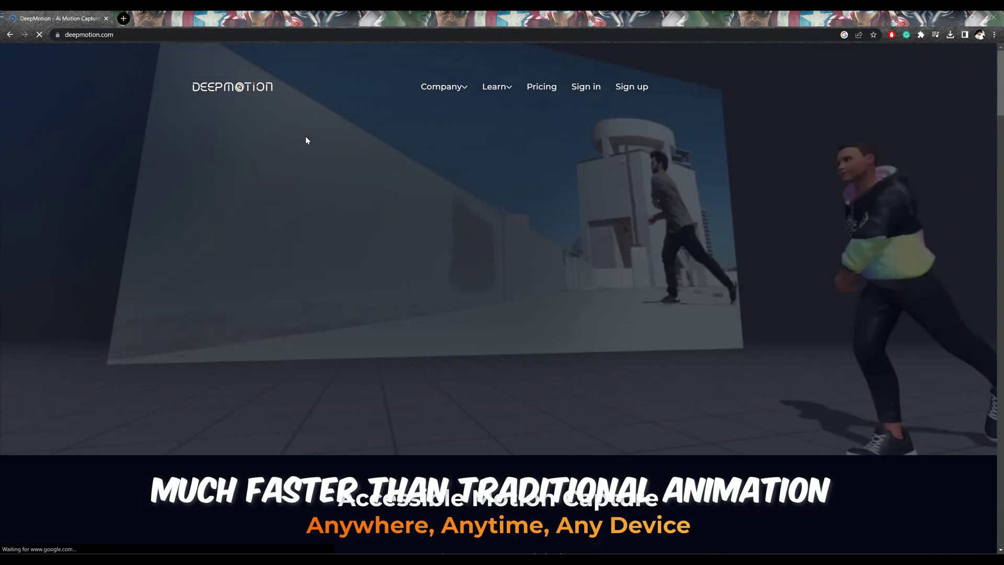
pyautogui.moveTo(270, 182); pyautogui.dragTo(690, 239)
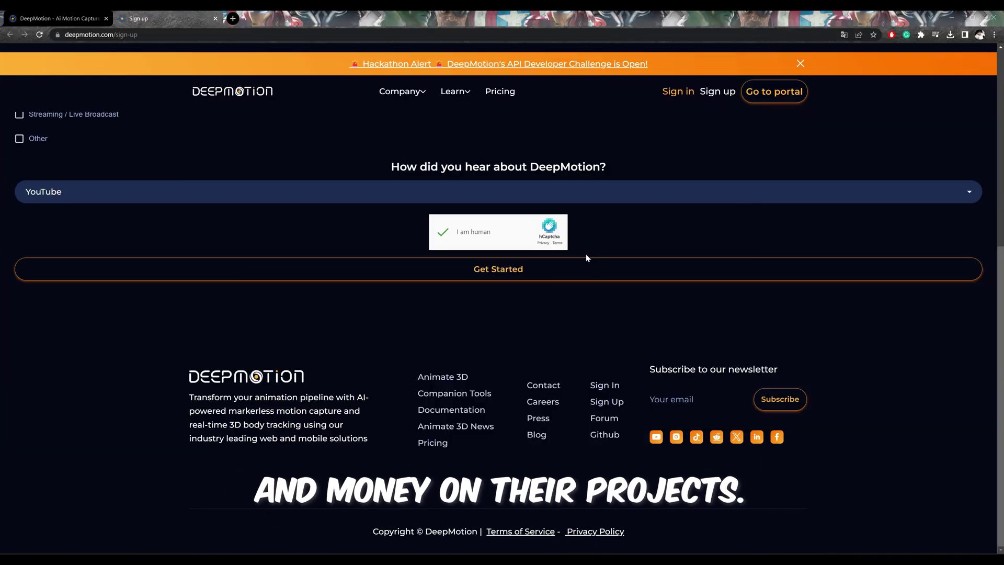
pyautogui.click(499, 269)
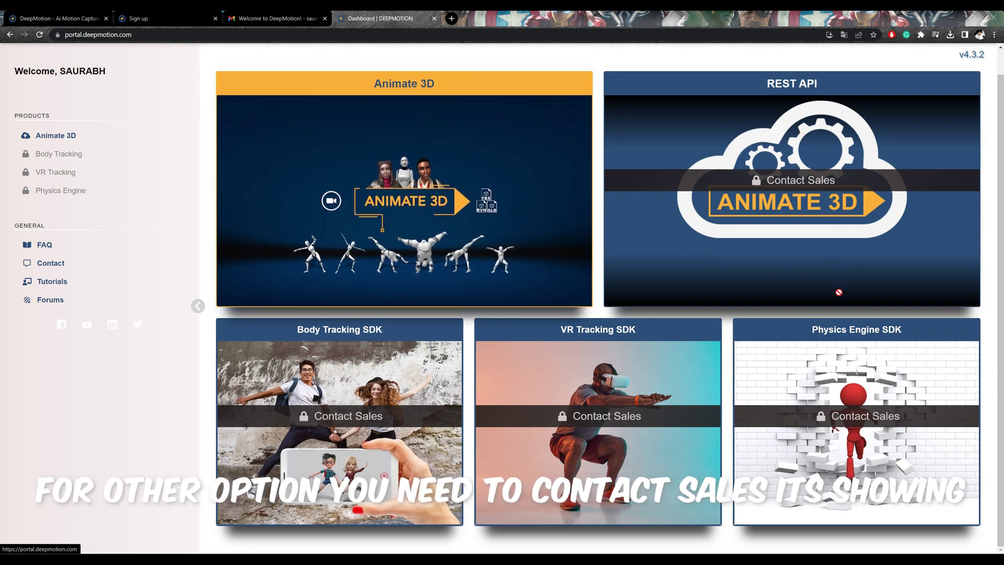
# Step: Start a new Animate 3D animation, pass the capture guidelines, and upload the 14.93-second forest clip
pyautogui.click(503, 199)
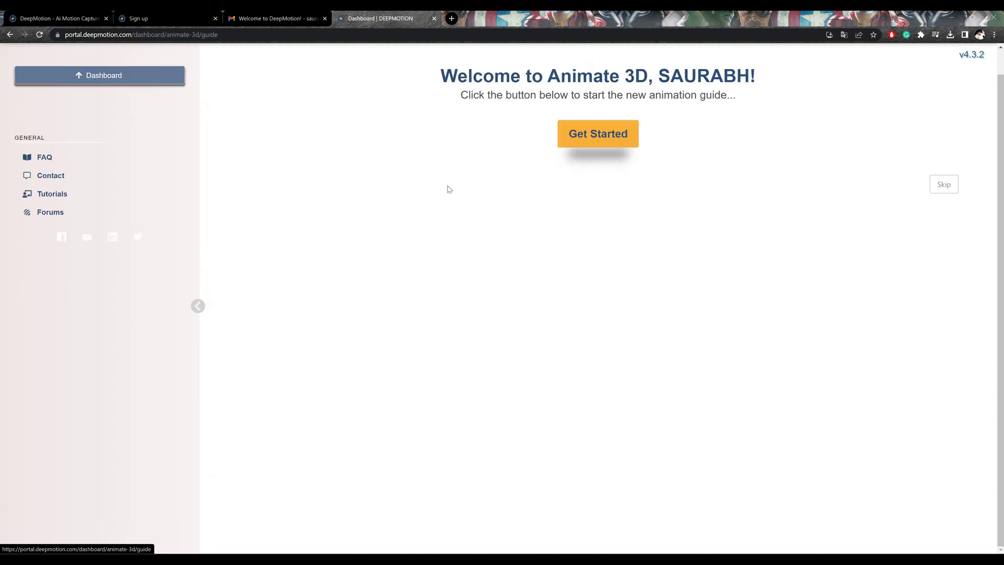
pyautogui.click(589, 146)
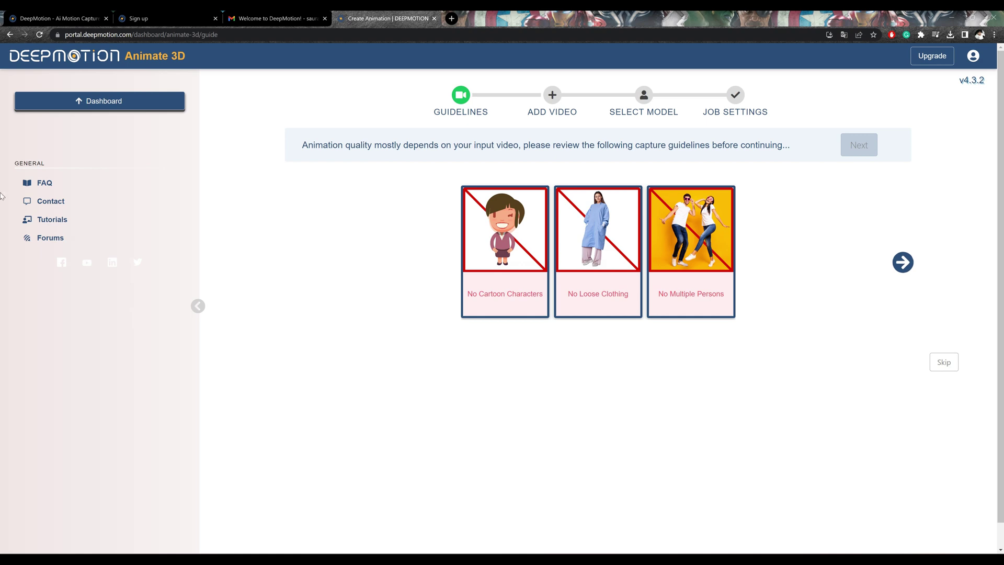
pyautogui.click(902, 263)
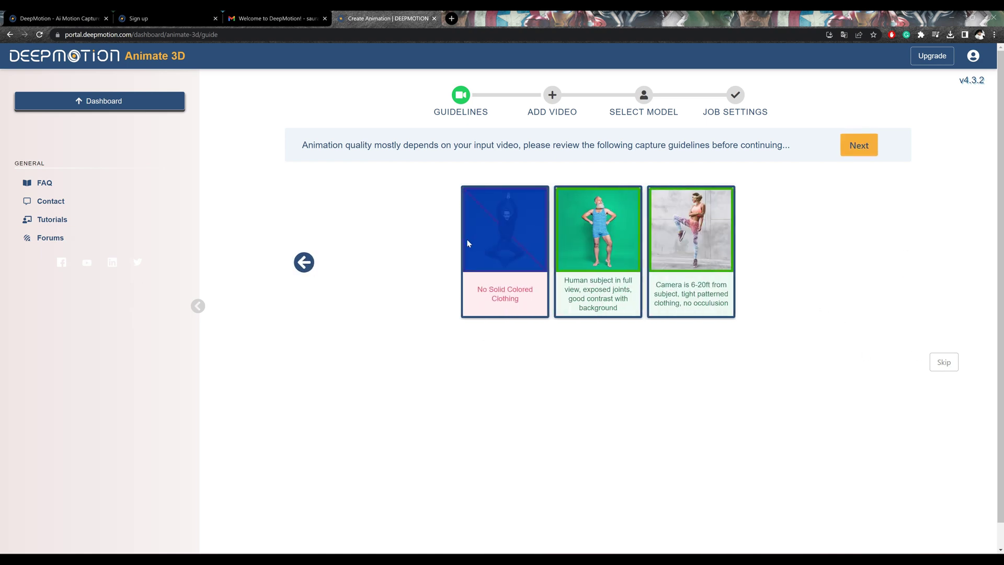
pyautogui.click(871, 145)
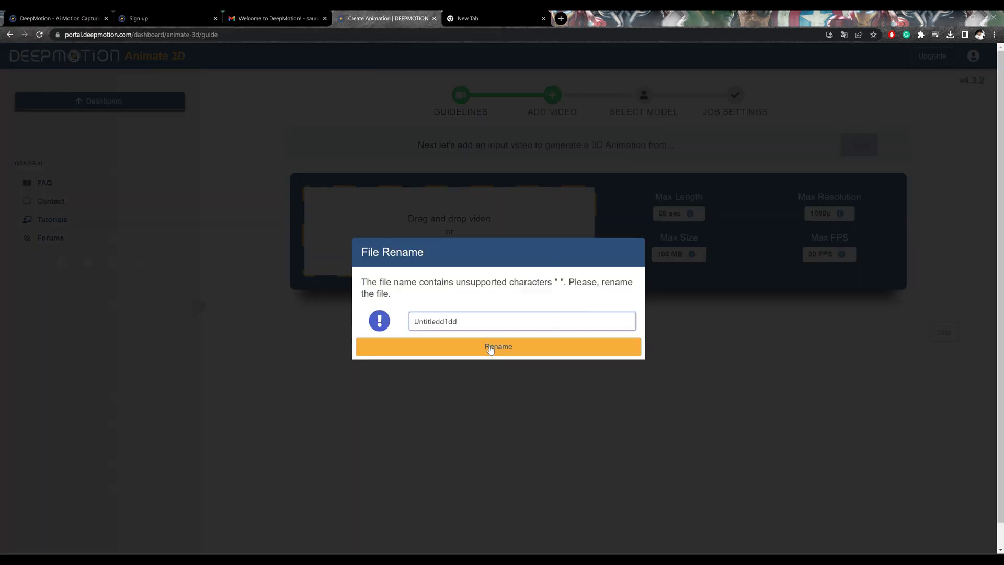
pyautogui.click(509, 341)
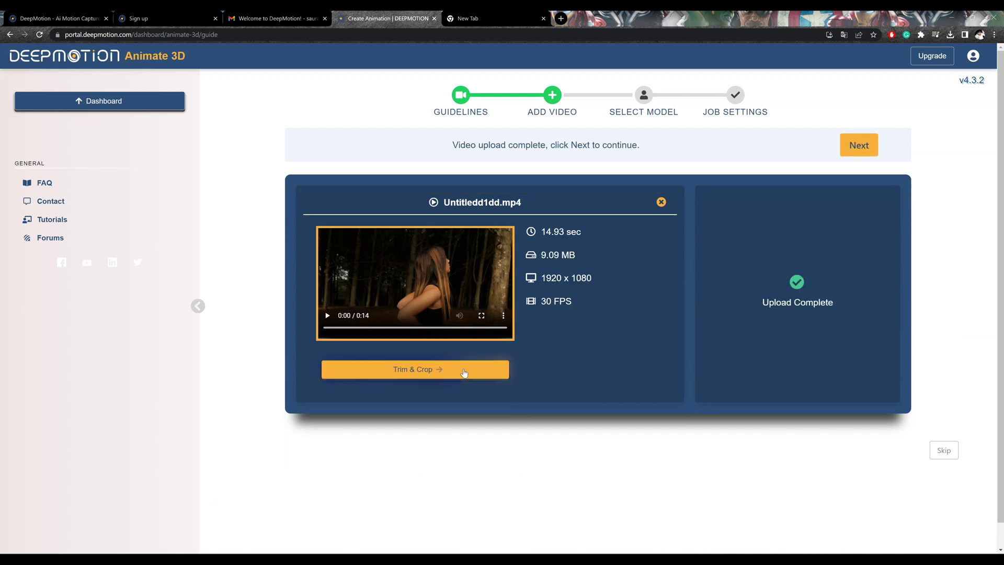
pyautogui.click(858, 146)
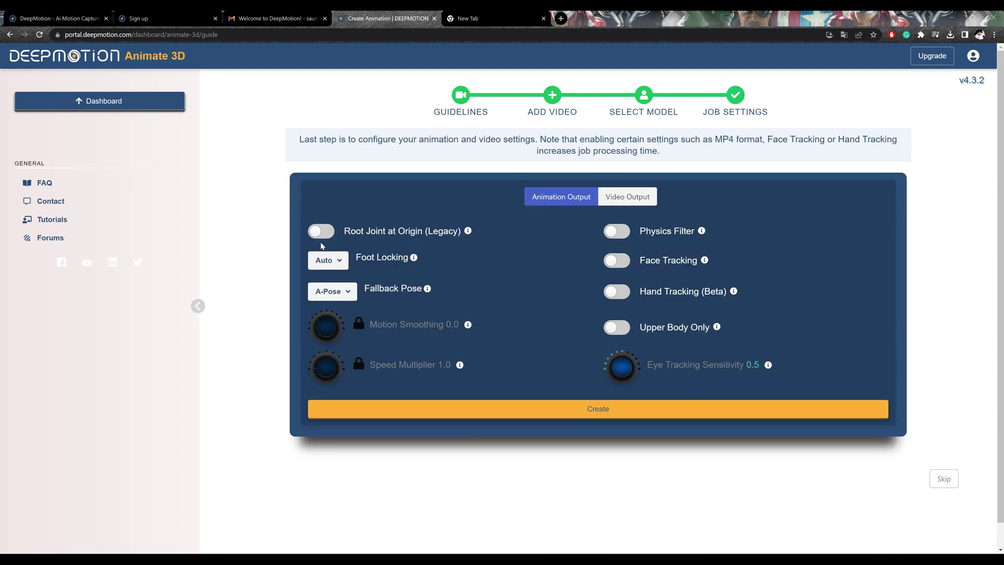
# Step: Enable root joint at origin and face tracking, then create the animation and start the job
pyautogui.click(321, 232)
pyautogui.moveTo(468, 230)
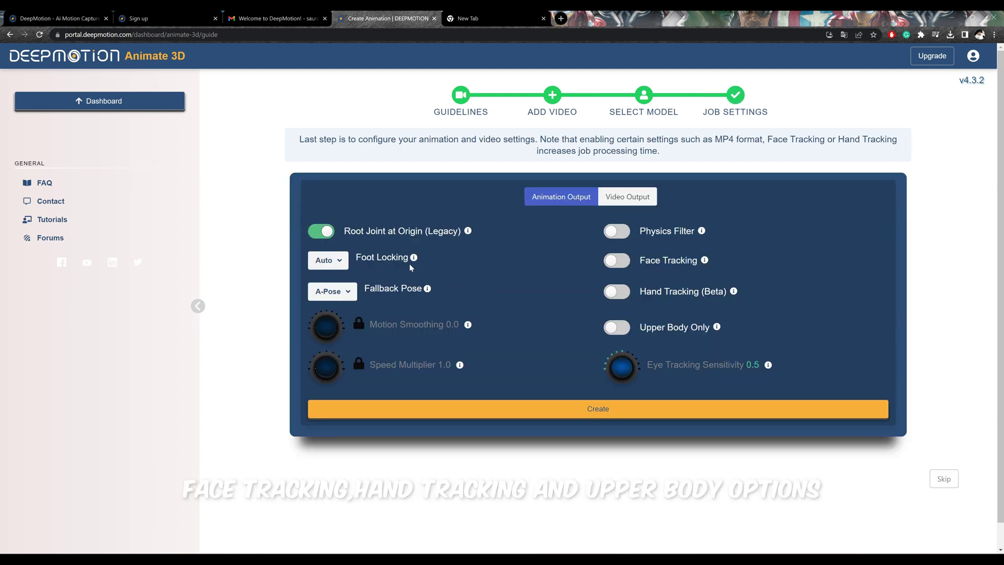
pyautogui.click(624, 258)
pyautogui.press('Escape')
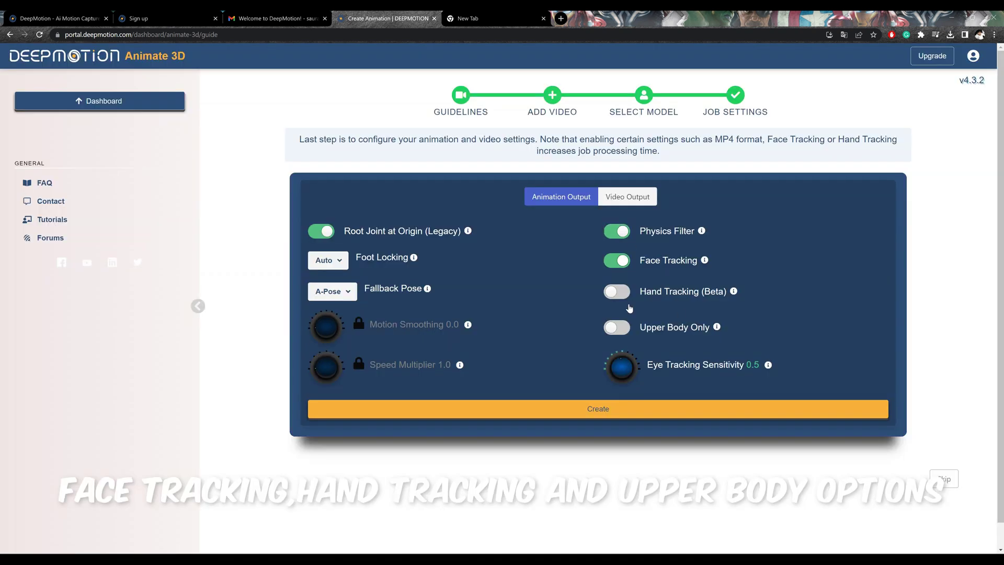
pyautogui.click(617, 408)
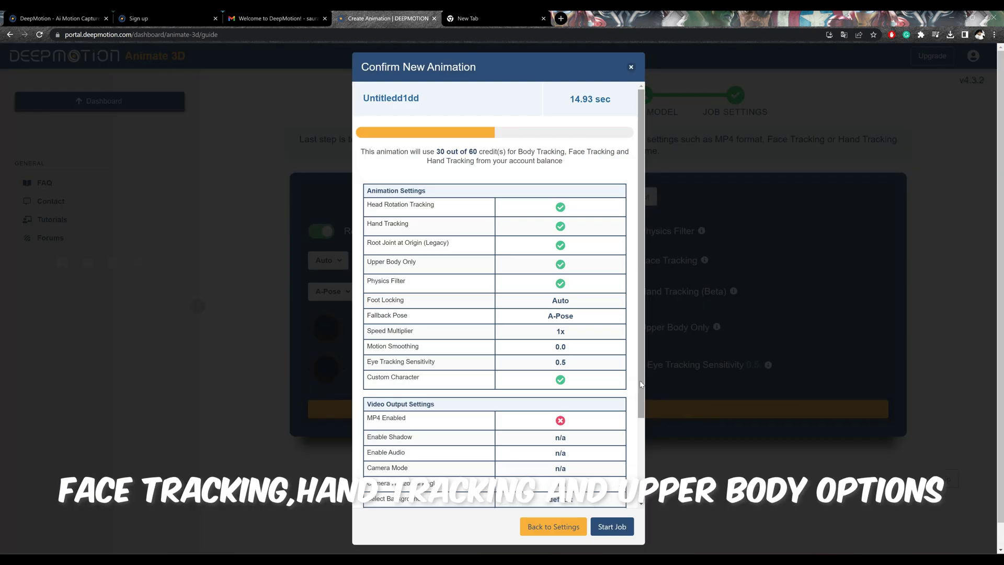
pyautogui.click(612, 526)
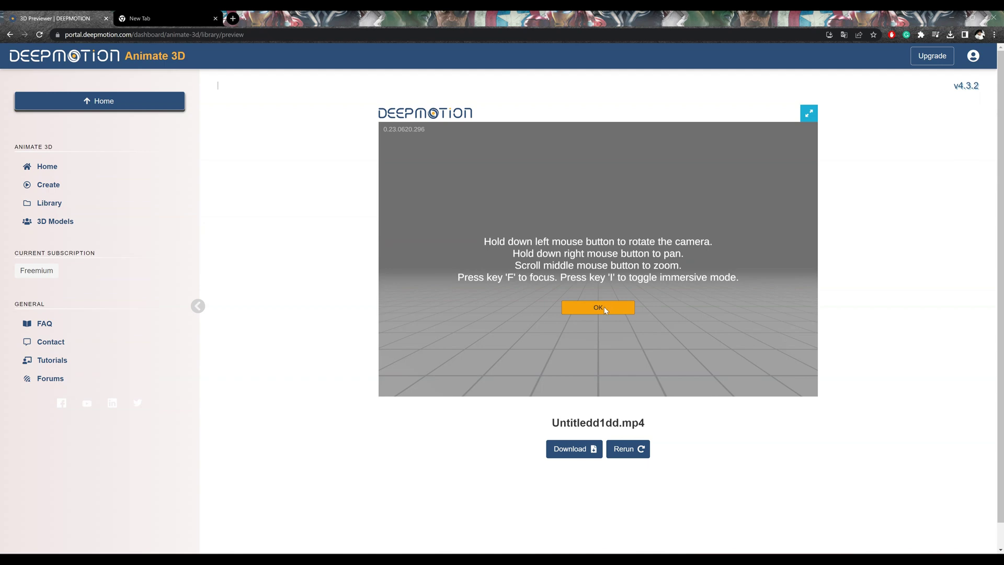
# Step: Dismiss the instructions and orbit around the white robot mimicking the woman from the forest clip
pyautogui.click(598, 308)
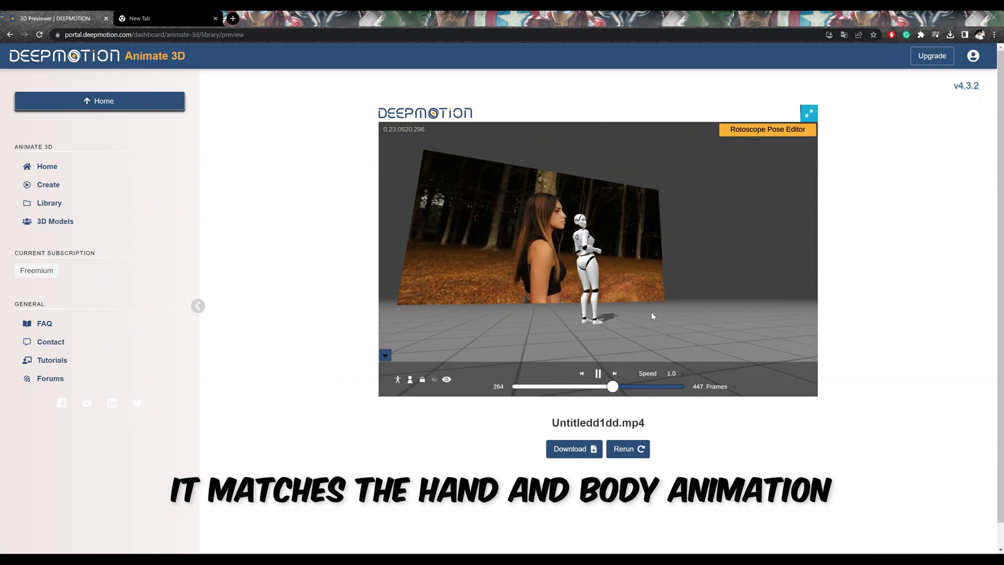
pyautogui.moveTo(652, 311)
pyautogui.mouseDown()
pyautogui.moveTo(604, 330)
pyautogui.moveTo(689, 333)
pyautogui.moveTo(677, 312)
pyautogui.moveTo(661, 311)
pyautogui.mouseUp()
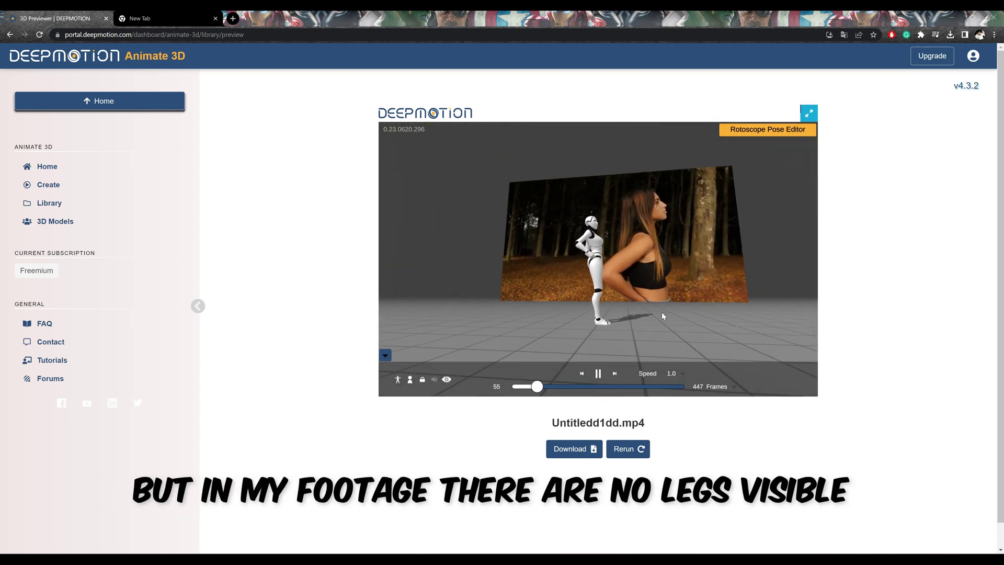
pyautogui.moveTo(611, 324)
pyautogui.mouseDown()
pyautogui.moveTo(622, 342)
pyautogui.moveTo(677, 261)
pyautogui.moveTo(538, 278)
pyautogui.moveTo(684, 291)
pyautogui.moveTo(692, 265)
pyautogui.mouseUp()
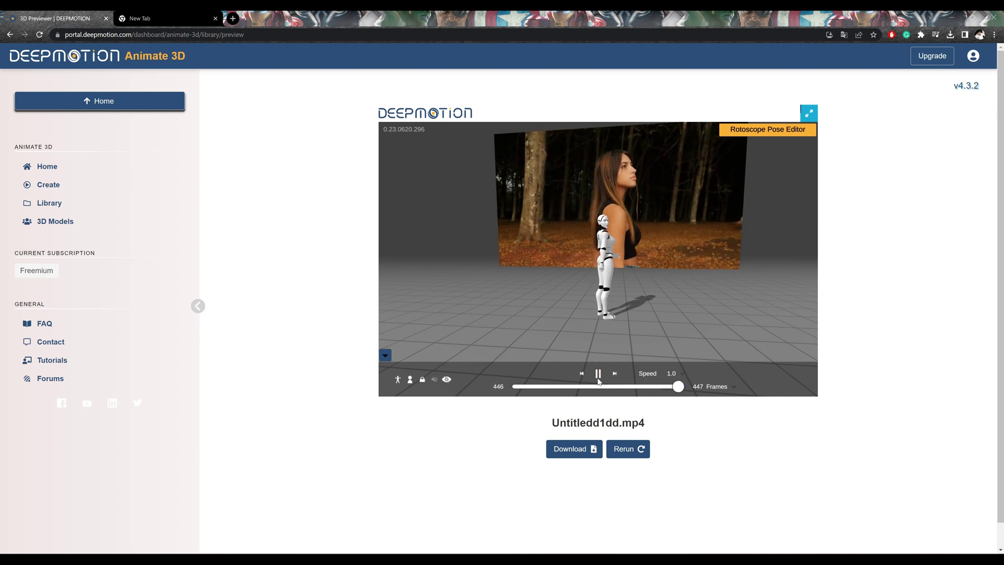
# Step: Open Download Animations for the 14.93-second clip and choose FBX format
pyautogui.click(574, 449)
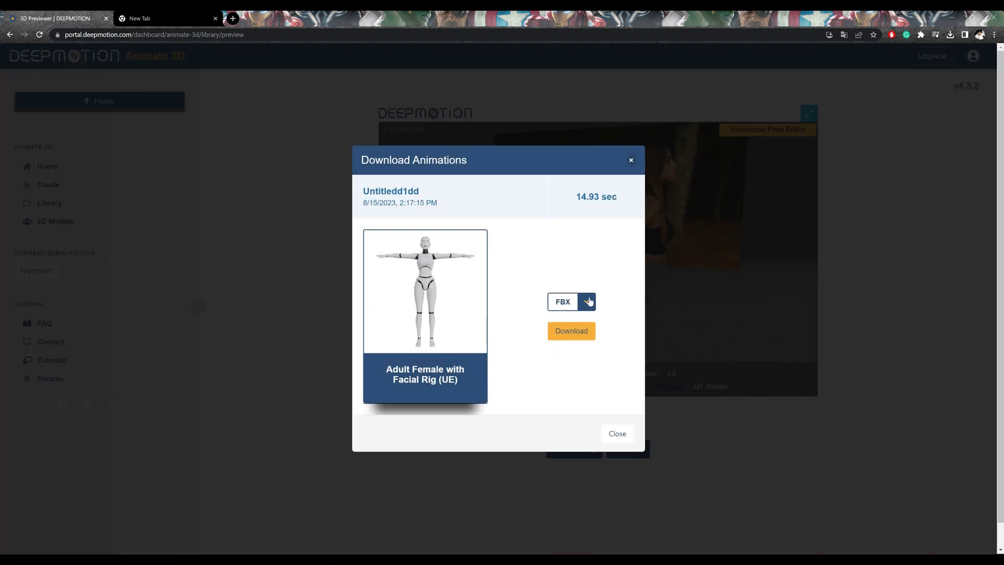
pyautogui.click(561, 340)
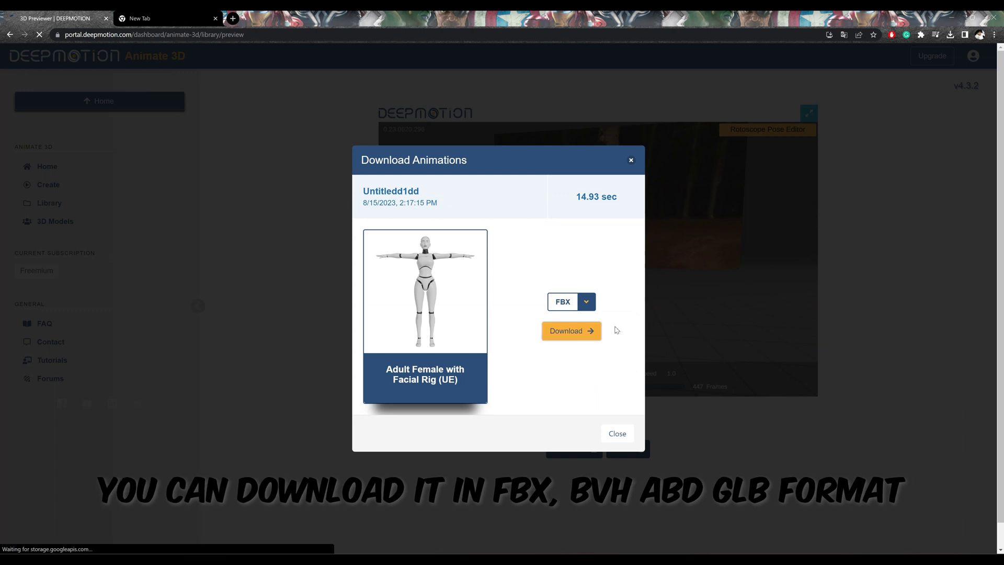